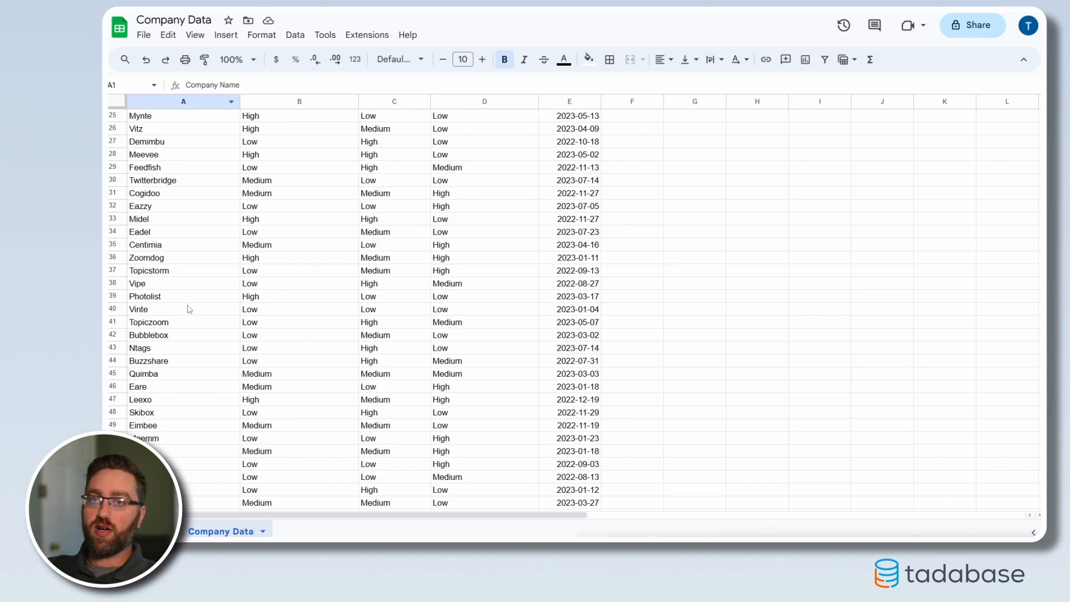
Review the company records in the Company Data sheet, focusing on the entries in the Company Name column
scroll(267, 267, up, 15)
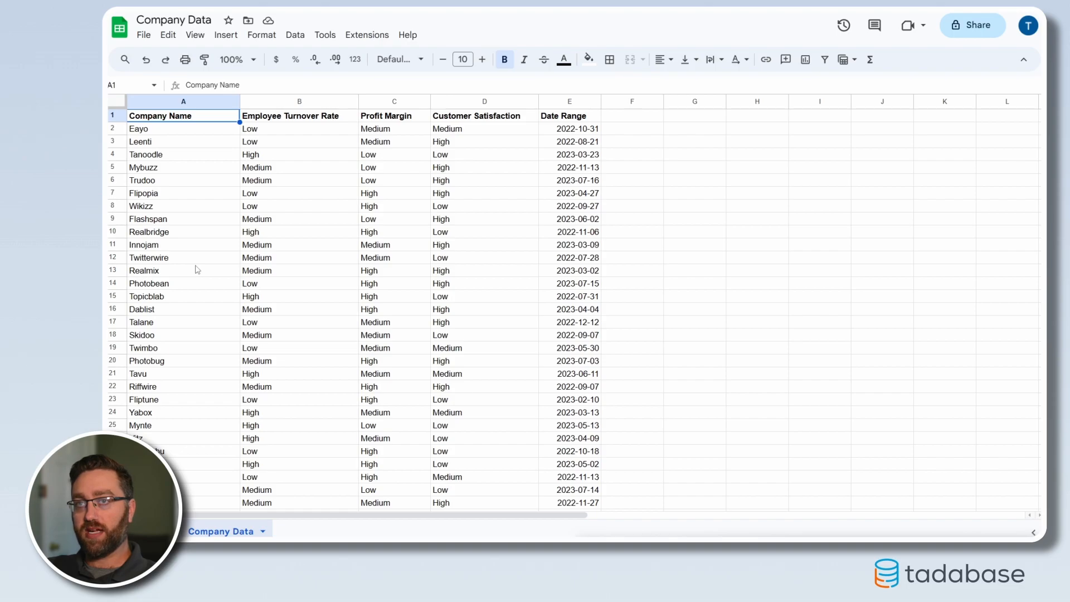
drag(170, 132, 188, 405)
click(185, 316)
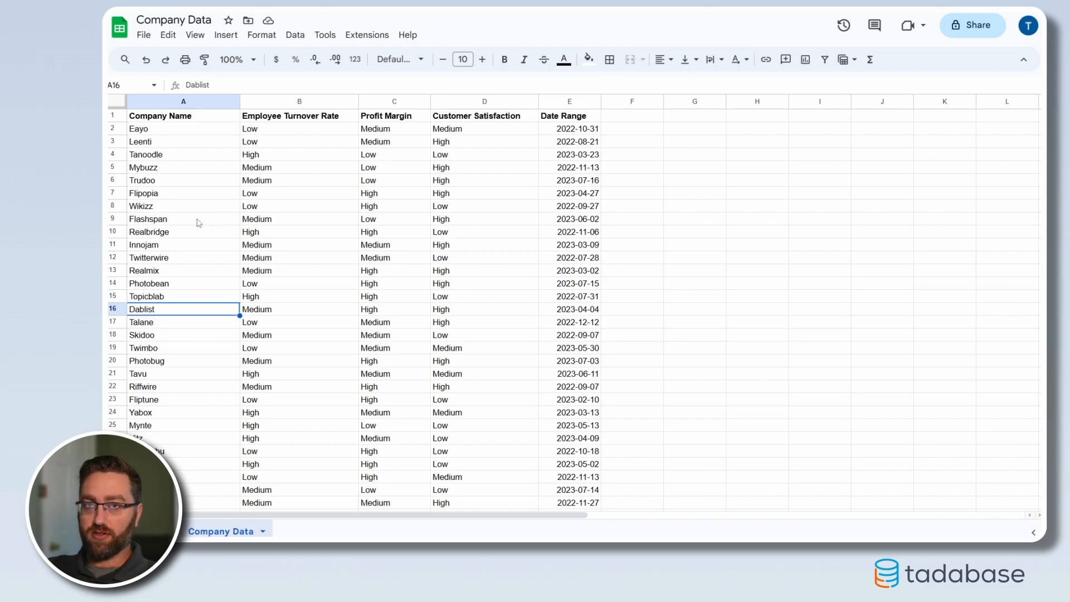
click(209, 180)
drag(171, 134, 173, 438)
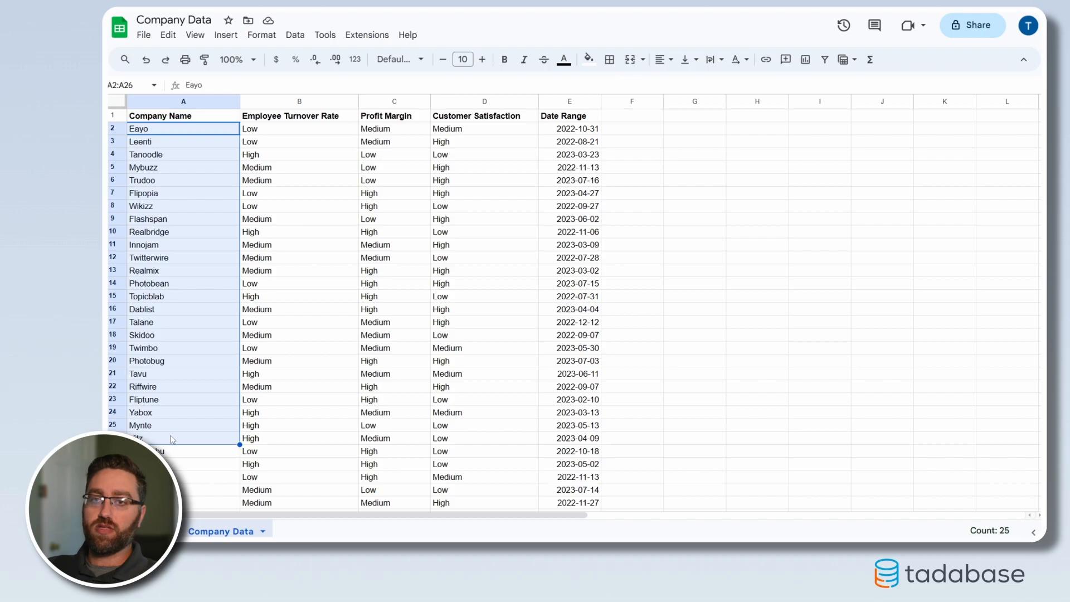
click(187, 208)
click(172, 130)
drag(172, 135, 172, 451)
click(179, 310)
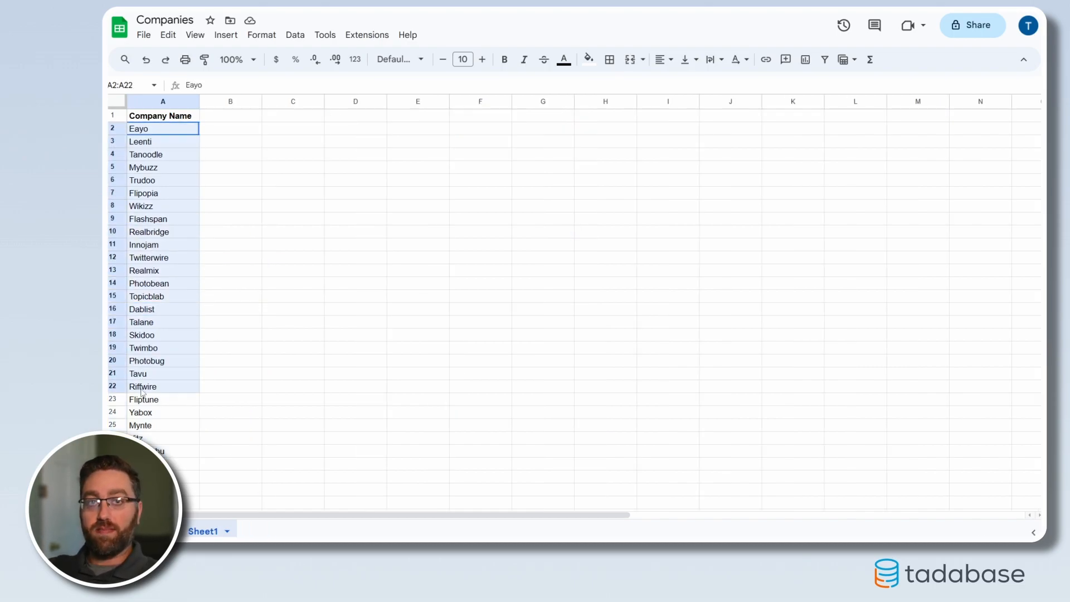
Compare the company list in the Companies sheet with the records in the Company Data sheet
drag(167, 397, 167, 428)
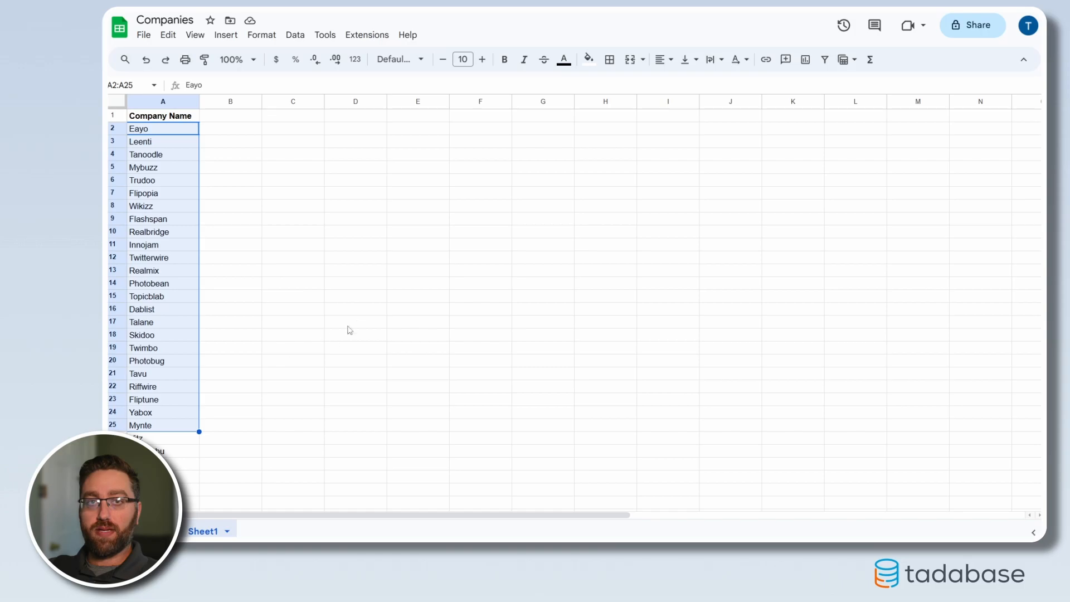
click(328, 316)
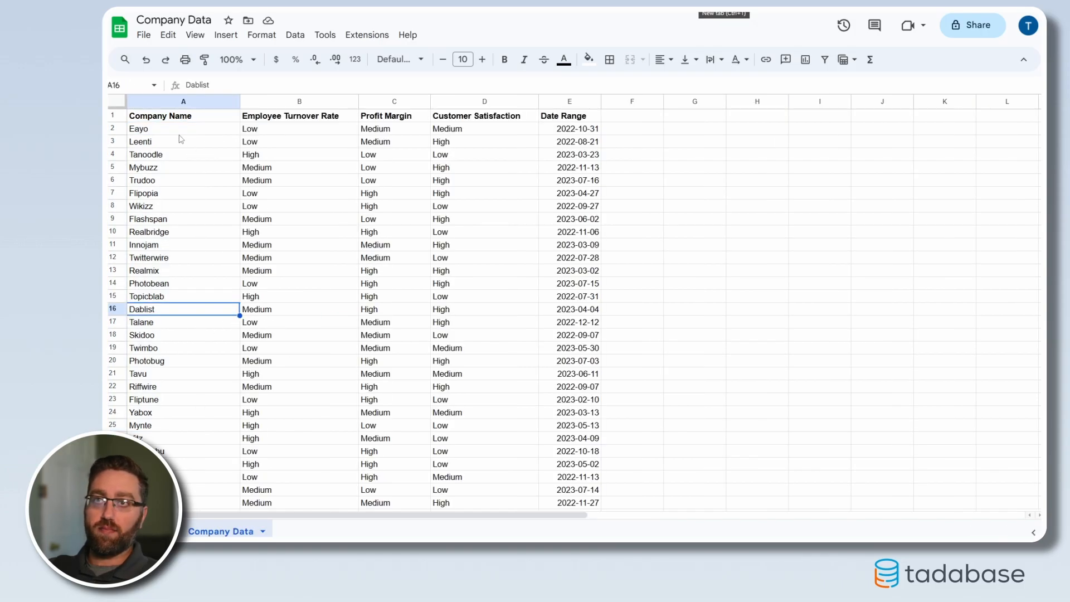
click(171, 133)
drag(171, 134, 574, 452)
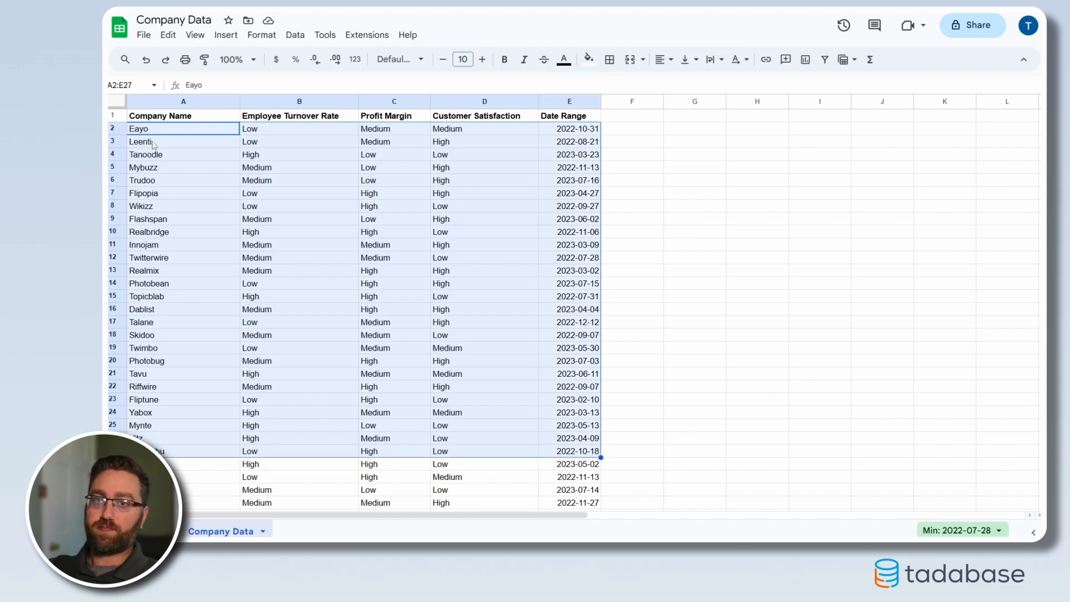
drag(157, 129, 178, 413)
click(313, 378)
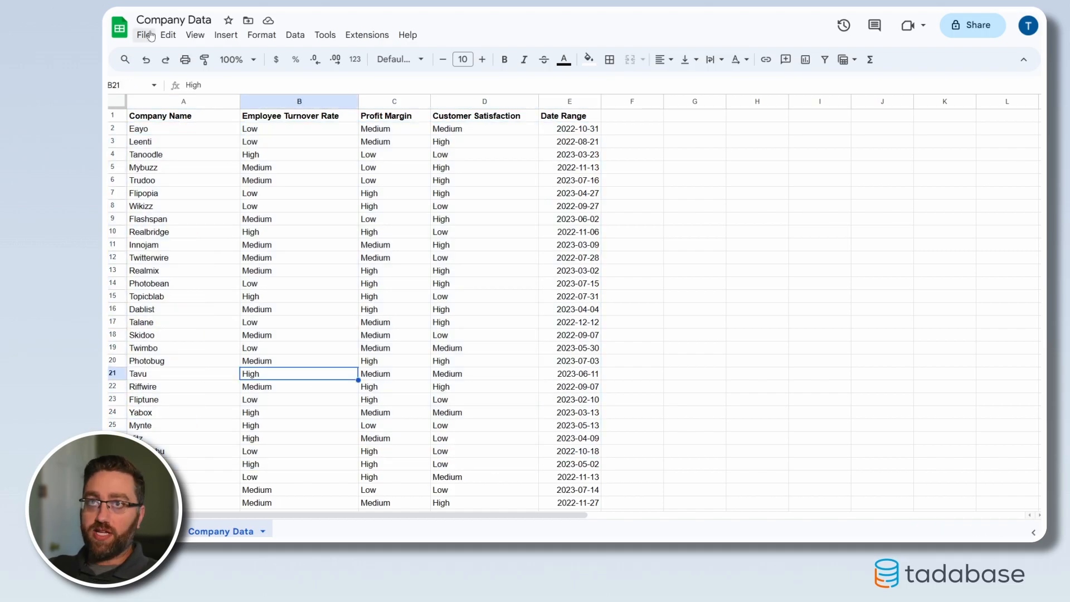
Show the download options for the Company Data sheet
click(144, 34)
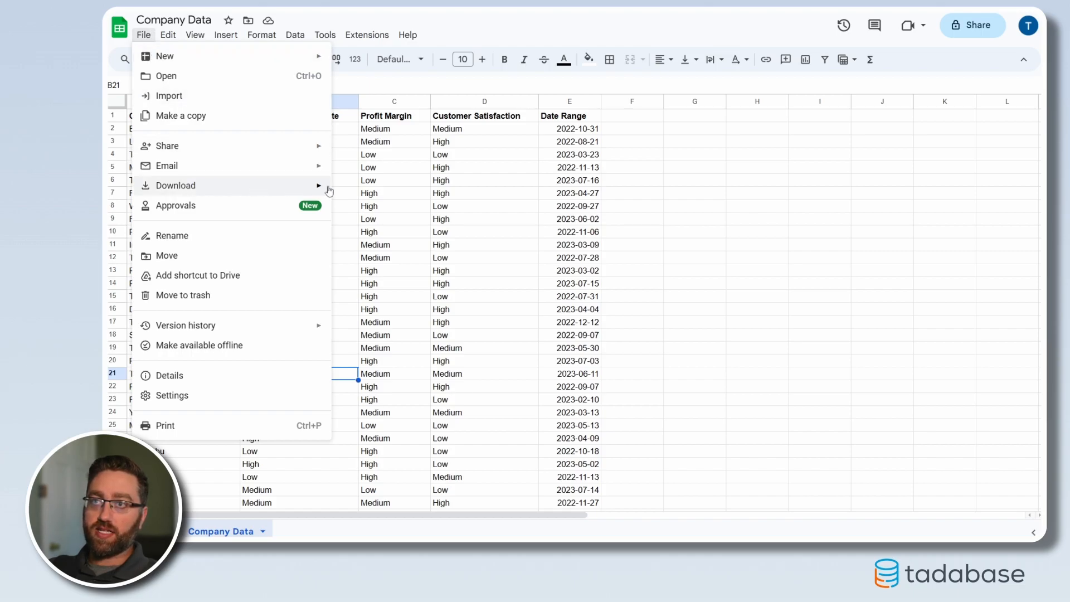
mouse_move(330, 189)
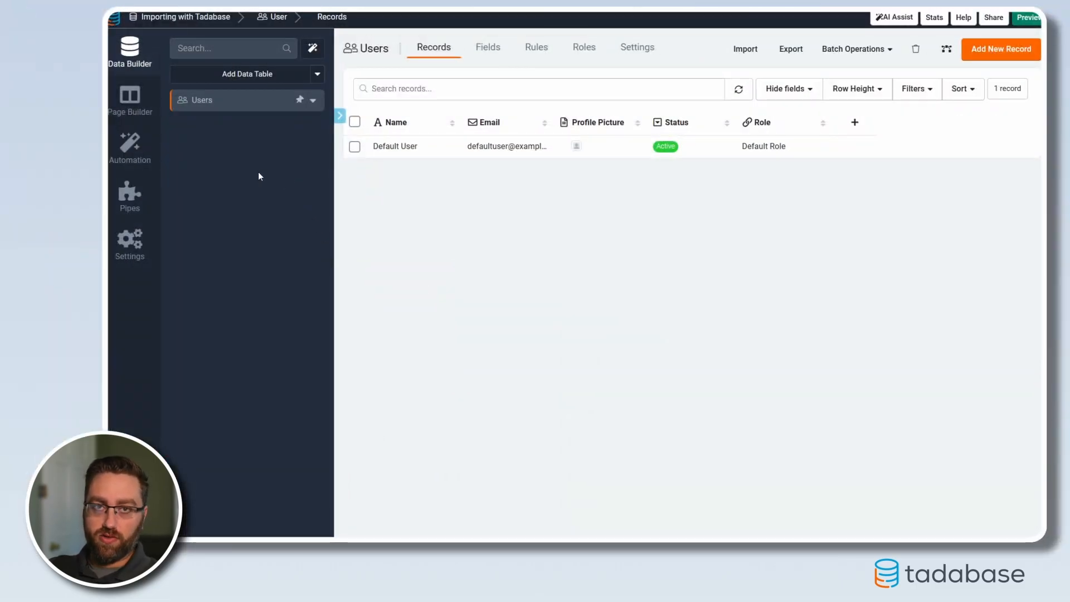
Switch to Tadabase, start adding a data table from CSV, and name it Companies
click(219, 83)
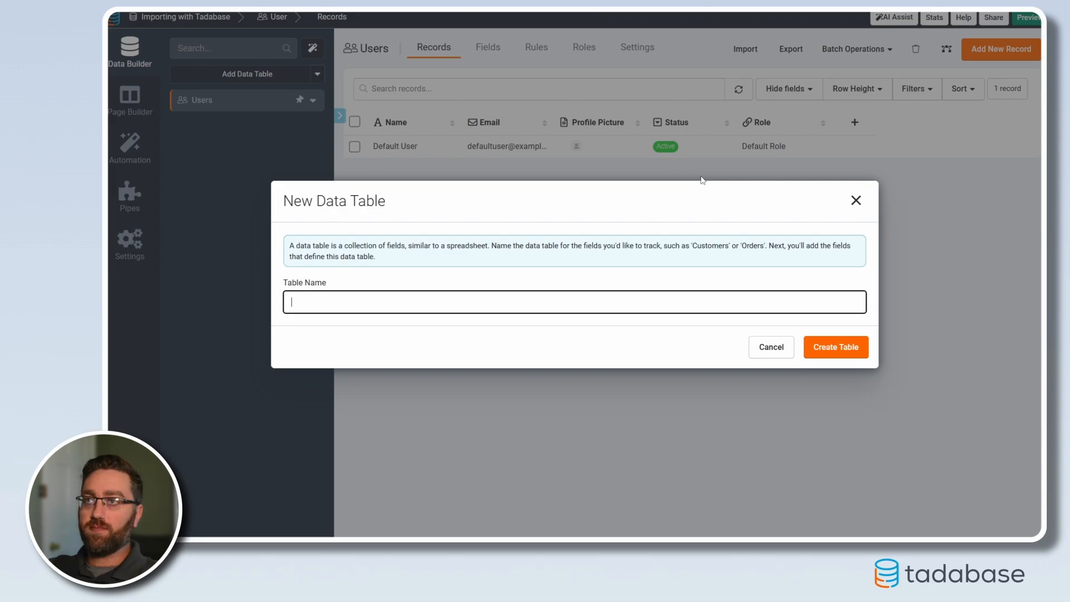
click(857, 204)
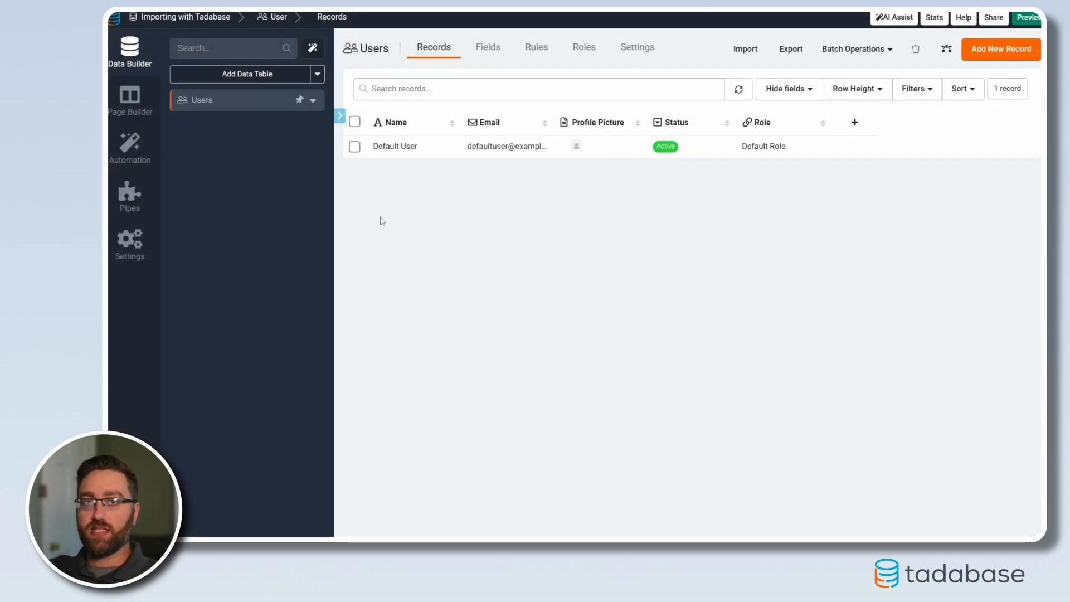
click(317, 74)
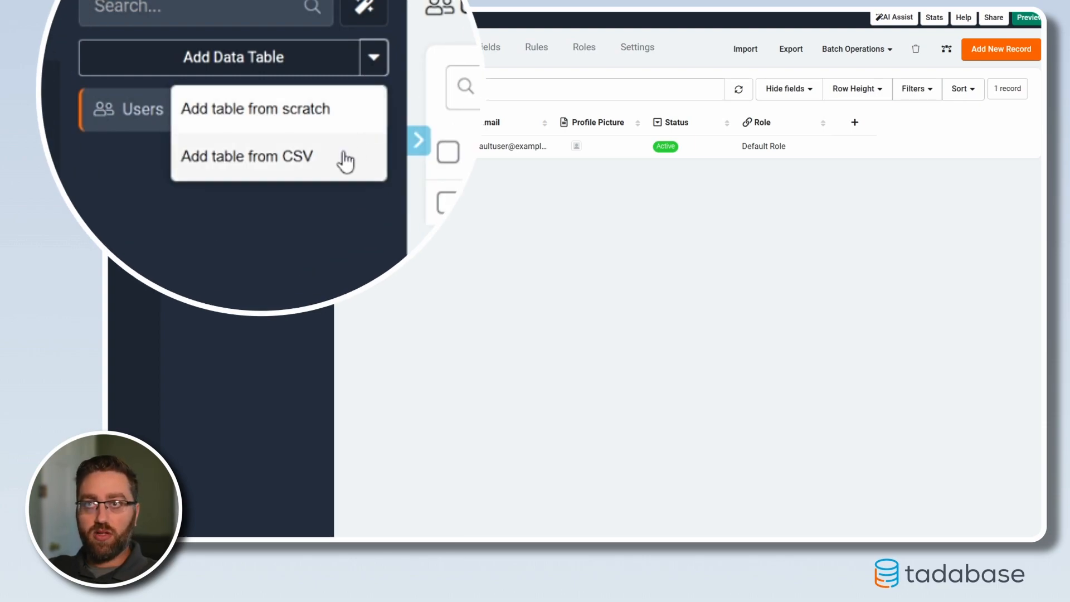
click(306, 123)
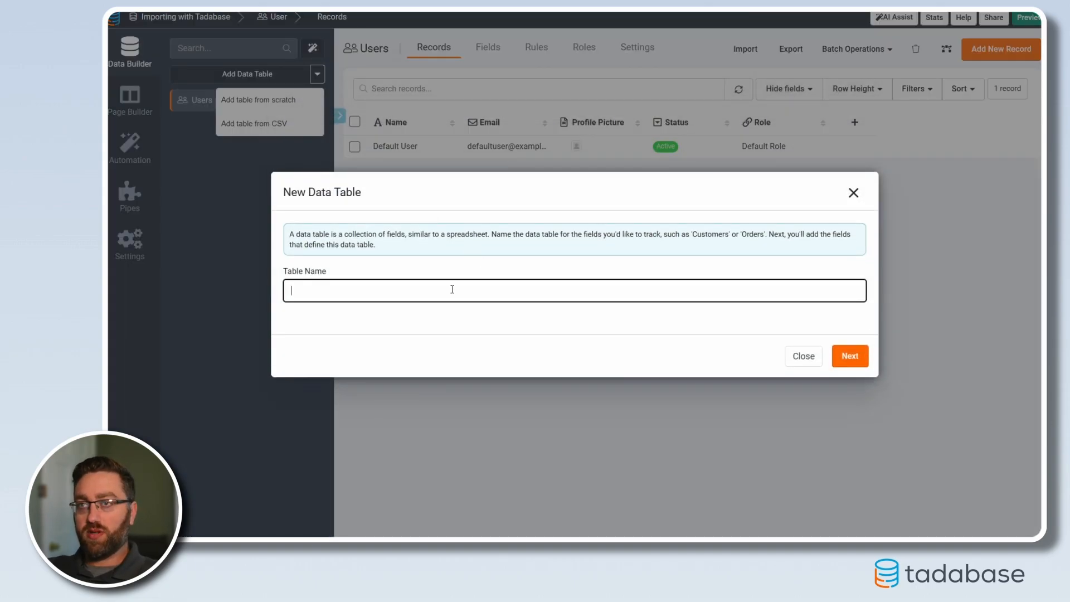
text(Com)
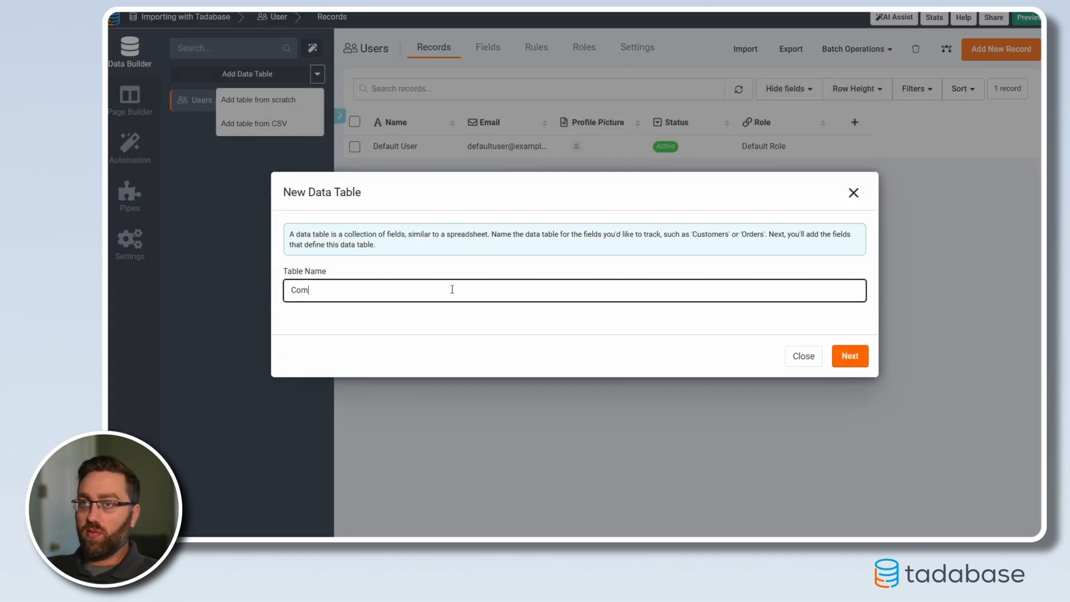
text(panies)
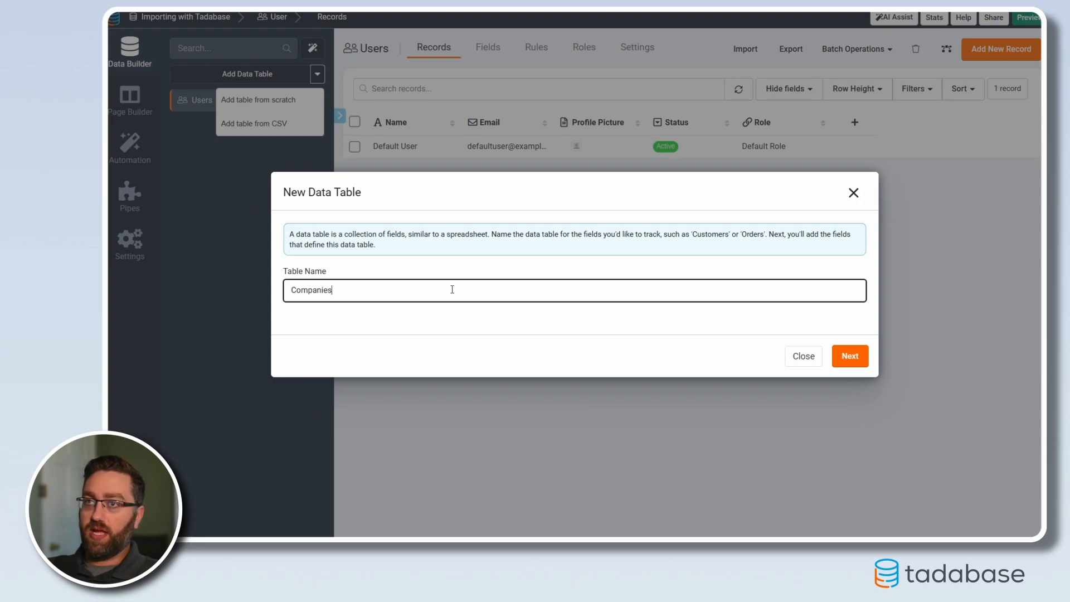
click(858, 359)
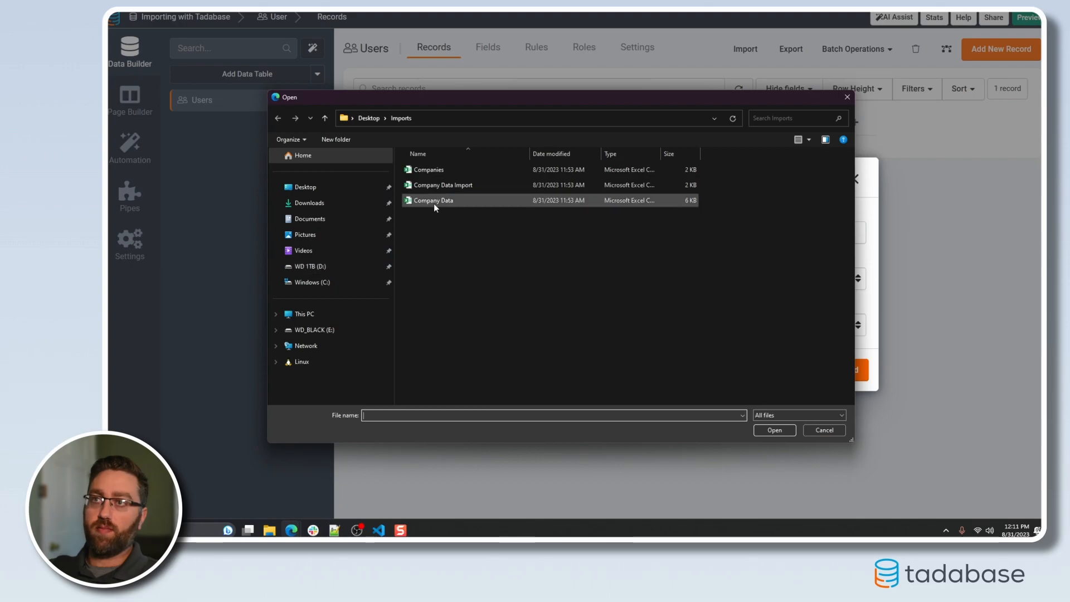
Upload the Companies CSV file with headers on row 1 and the comma delimiter
click(452, 170)
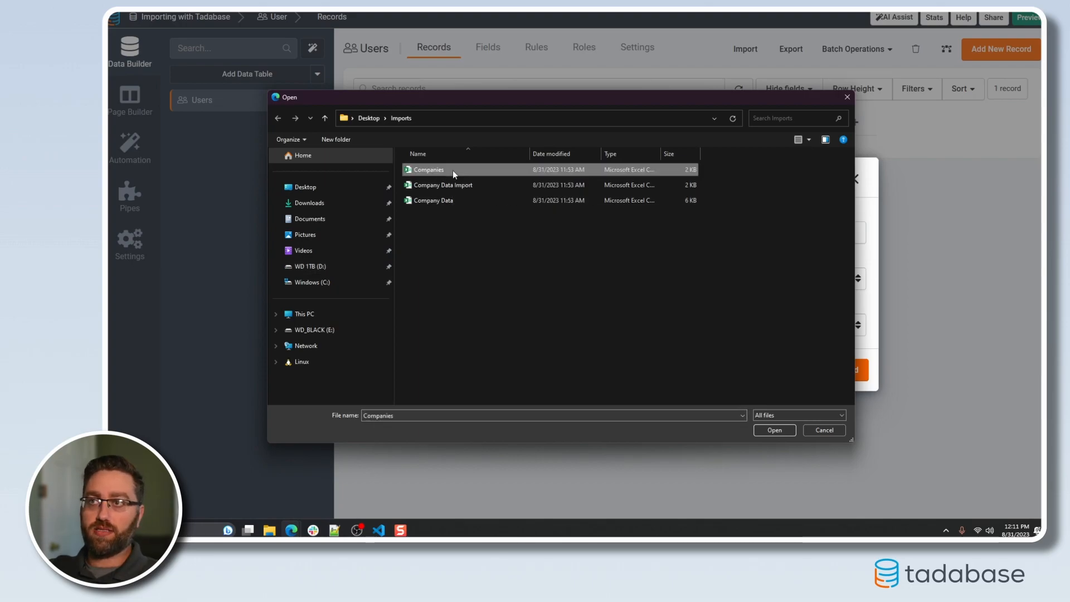
click(774, 430)
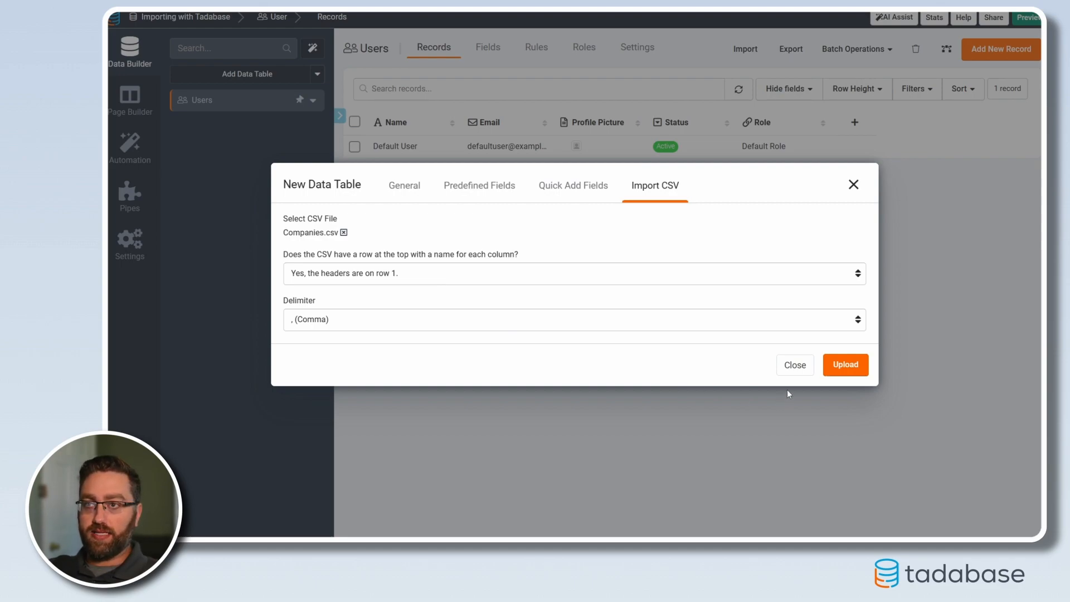
click(340, 322)
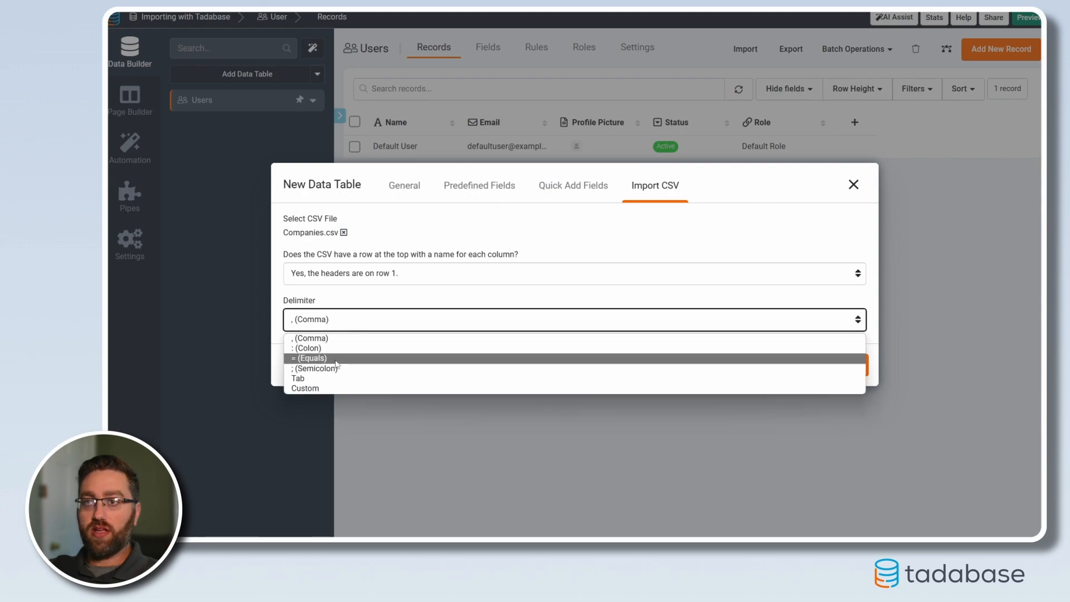
click(333, 302)
click(841, 365)
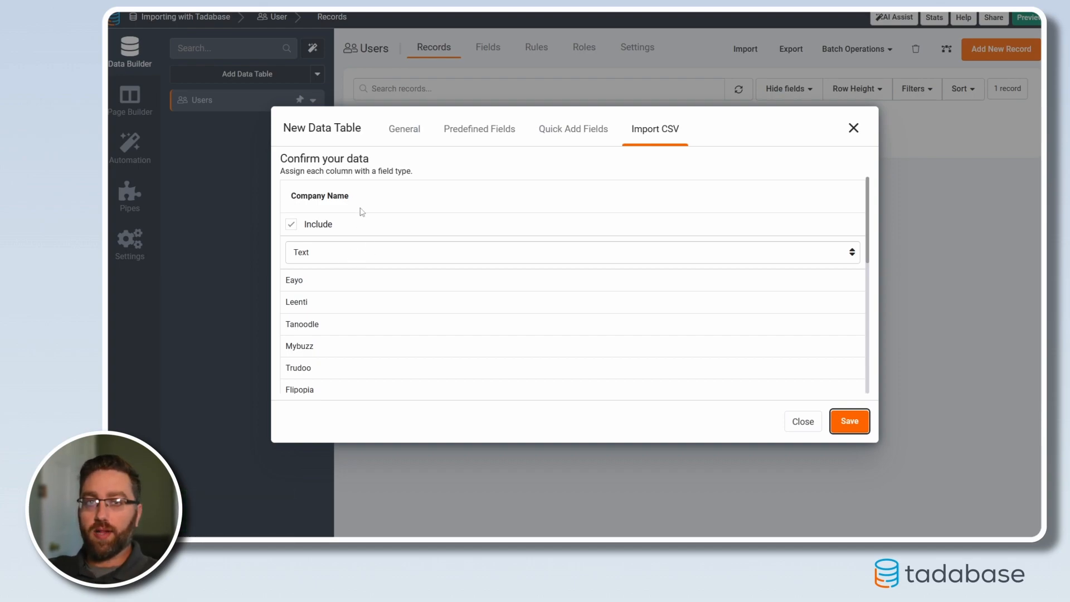
Keep the Company Name column as a Text field and save the Companies table import
drag(356, 199, 290, 194)
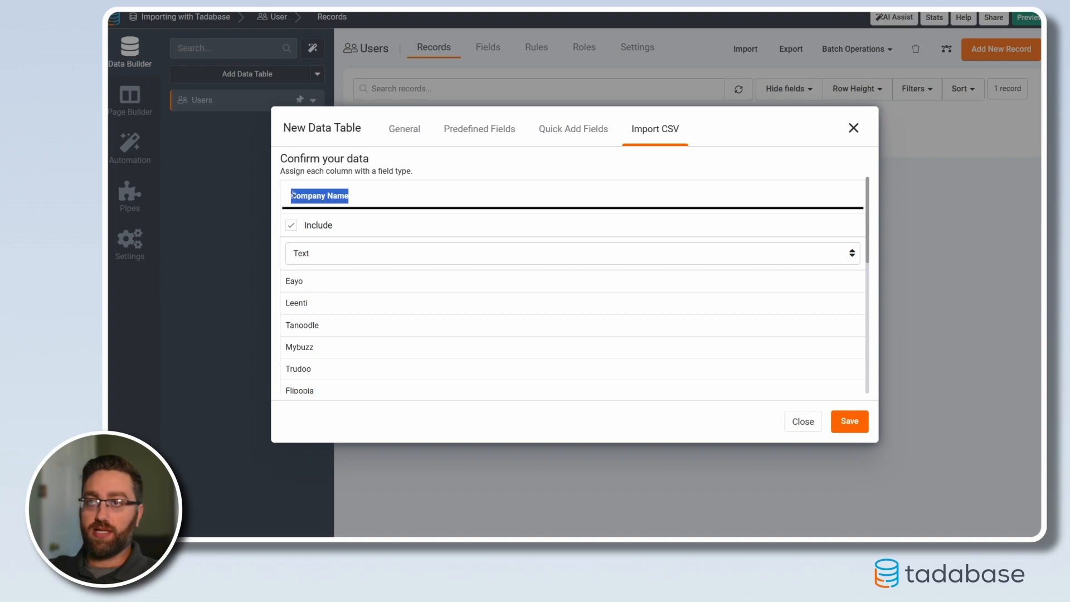
click(361, 225)
click(315, 258)
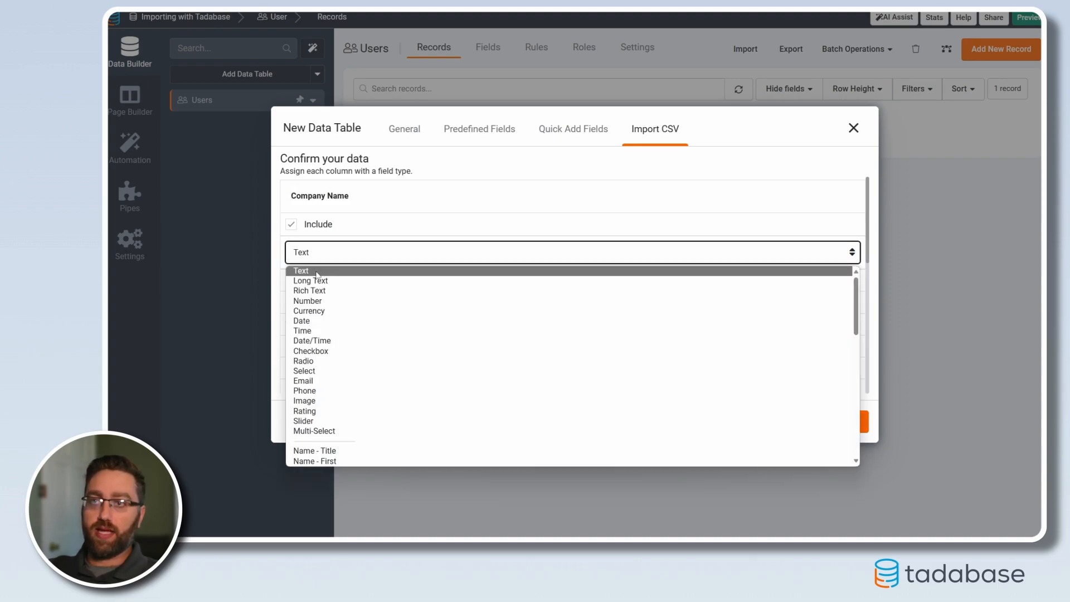
click(317, 272)
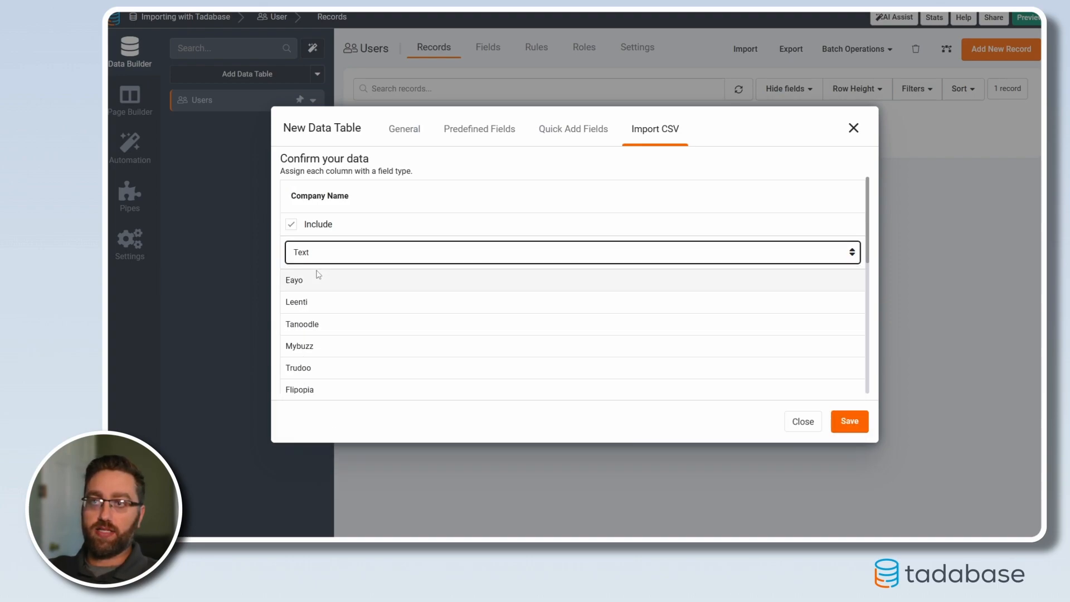
click(849, 429)
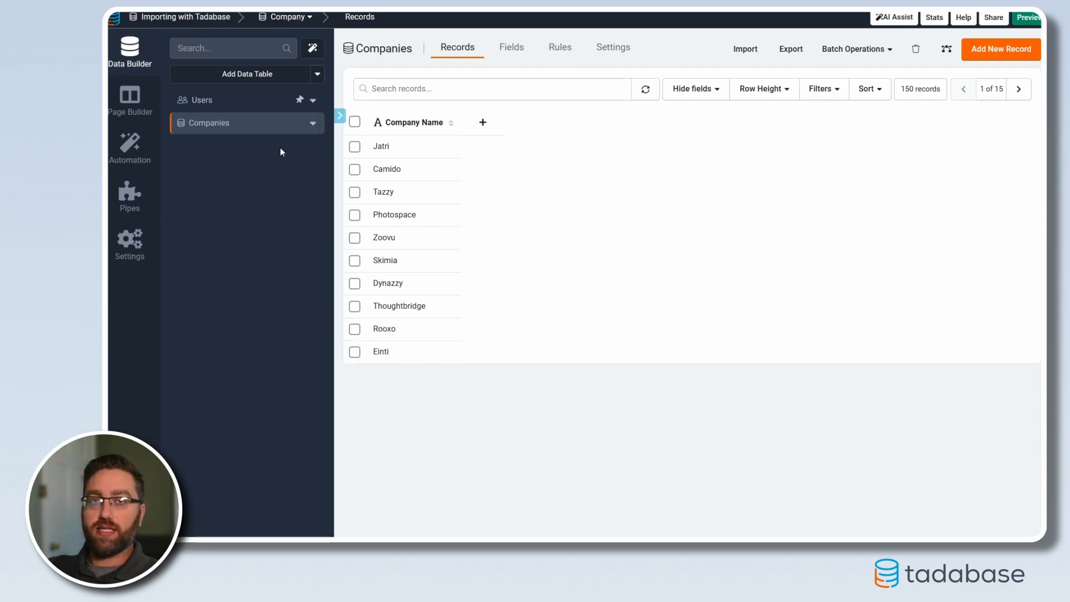
Start adding another data table from CSV and name it Company Data
click(317, 74)
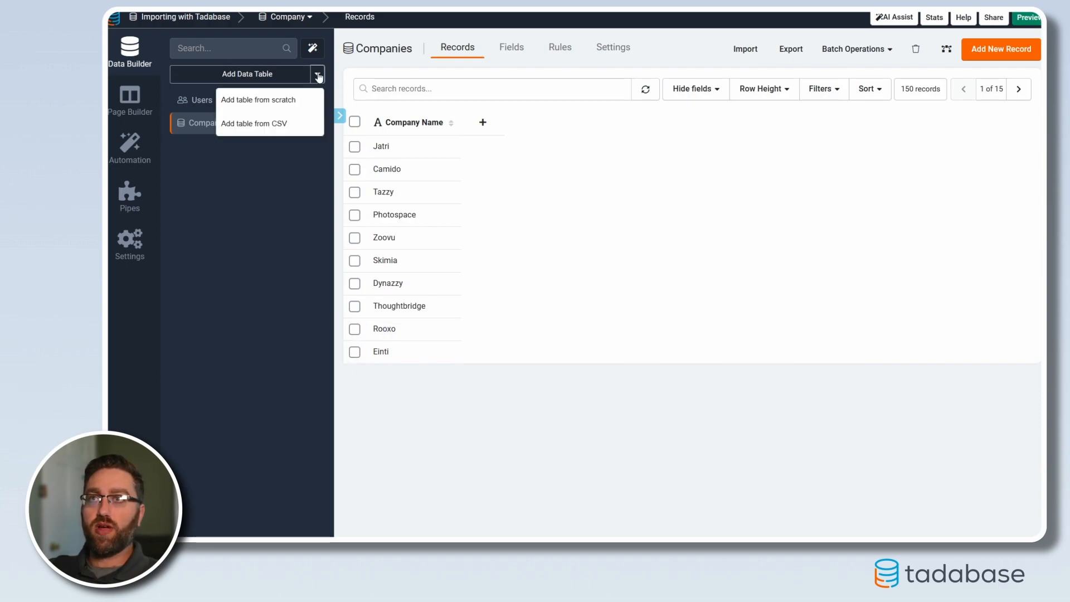
click(276, 124)
text(Company Data)
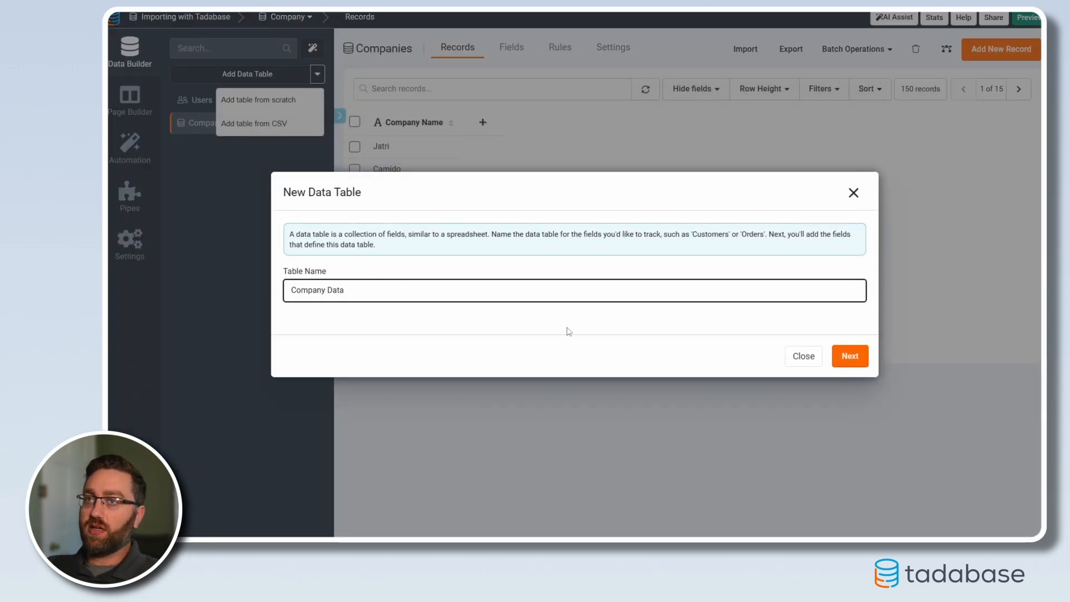
click(849, 356)
Upload the Company Data CSV file with headers on row 1 and the comma delimiter
click(463, 202)
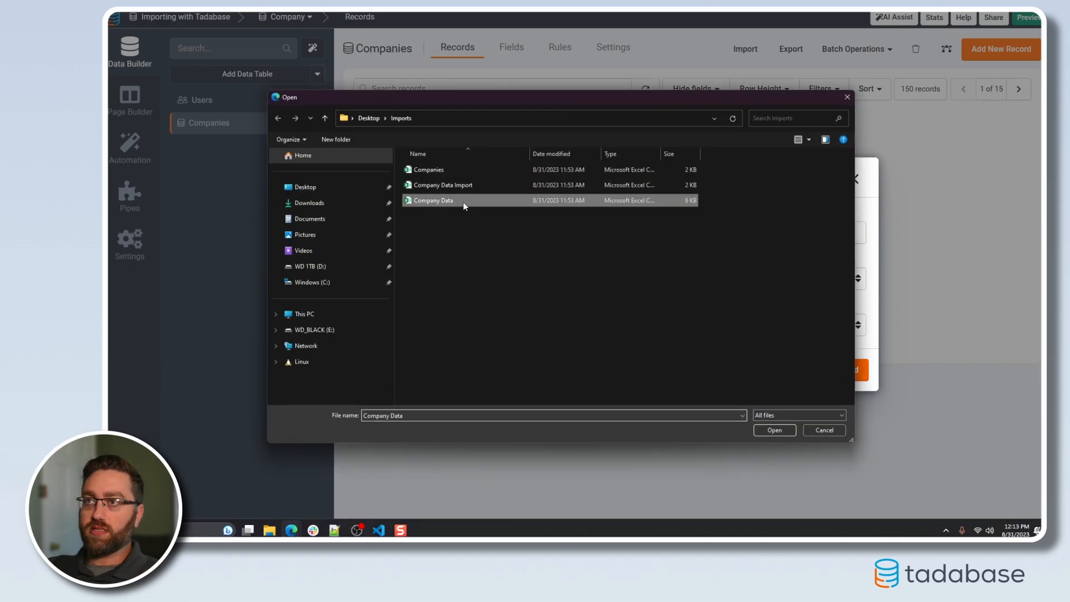
click(774, 430)
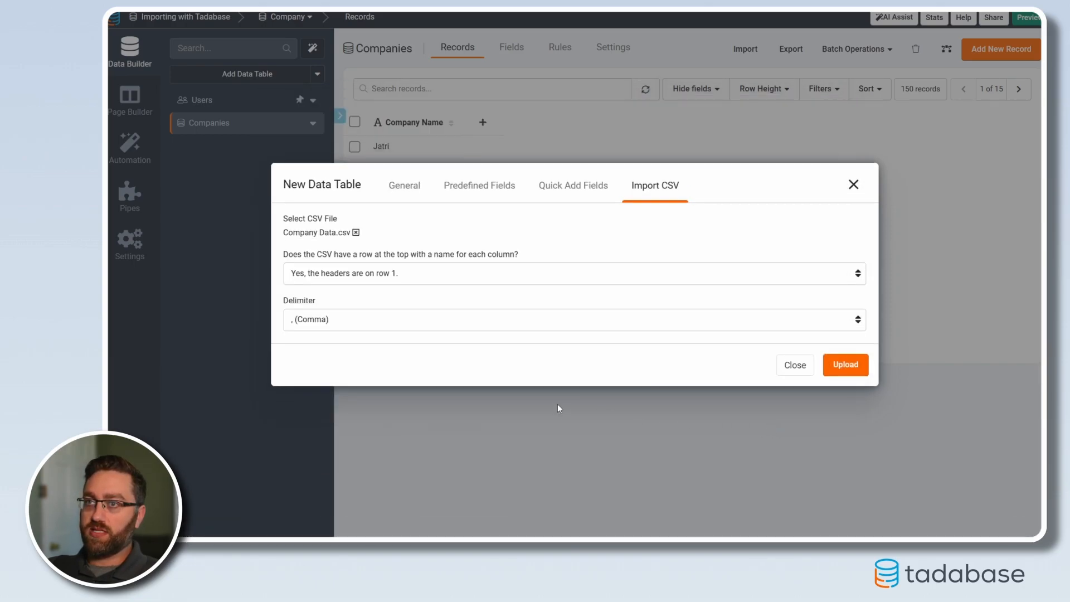
click(836, 367)
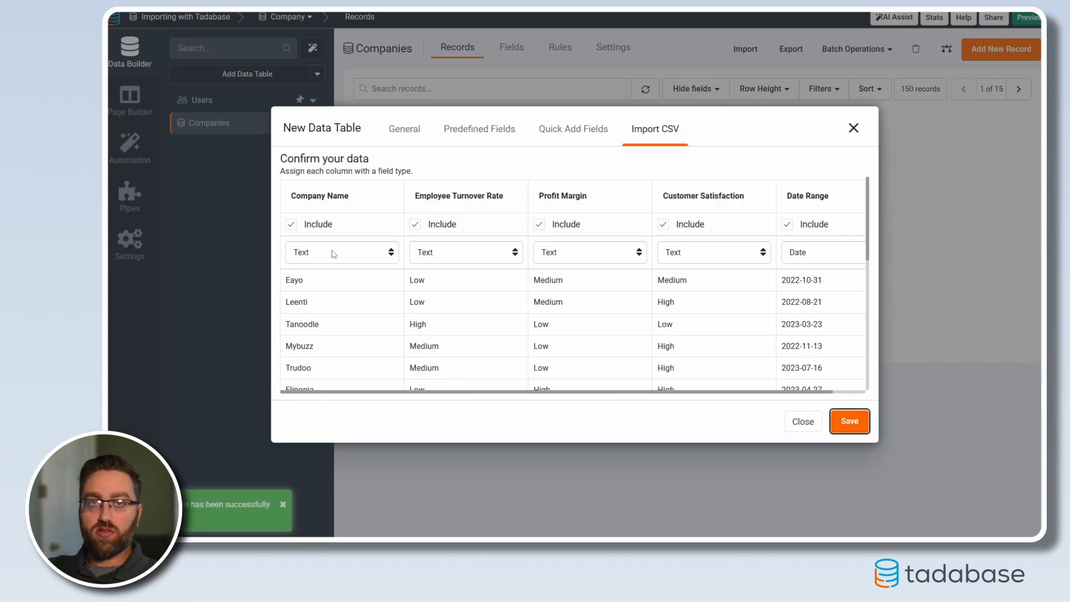
Set the Company Name column's field type to the connection to the Companies table's Company Name field
drag(363, 198, 289, 196)
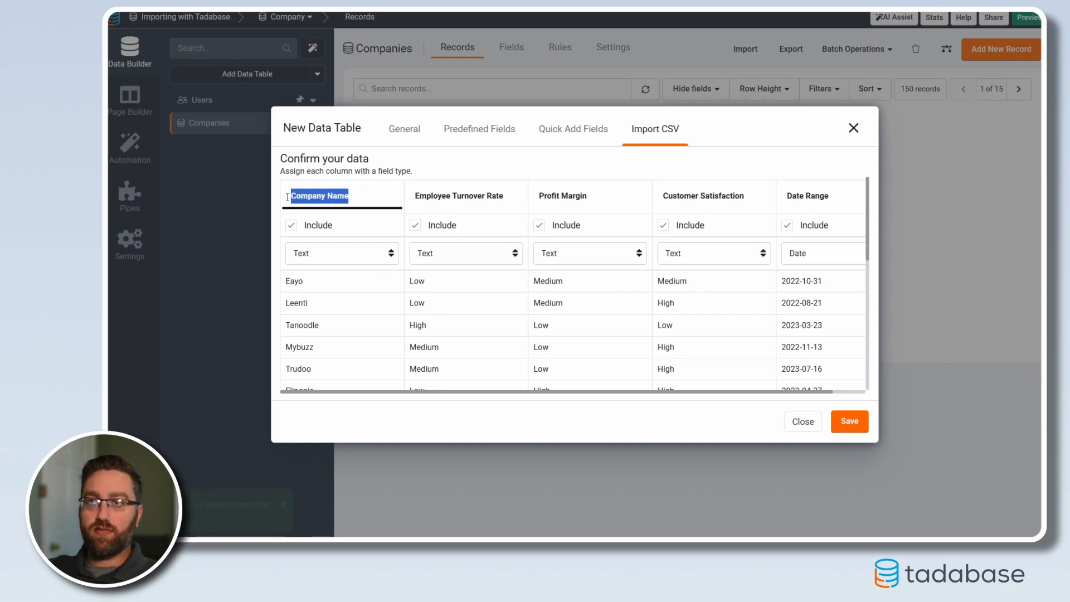
click(348, 194)
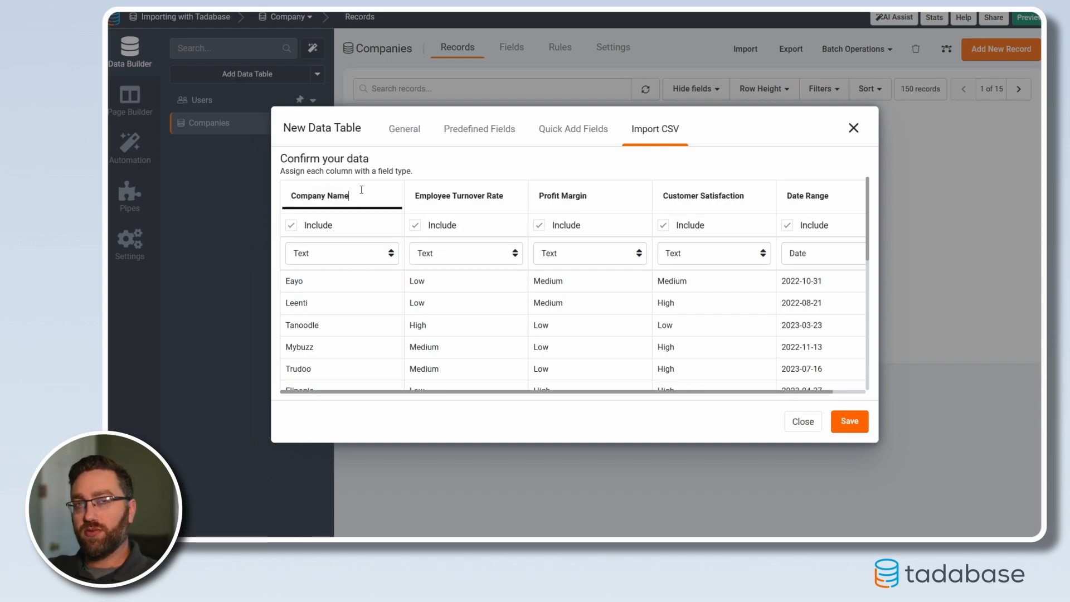
click(353, 257)
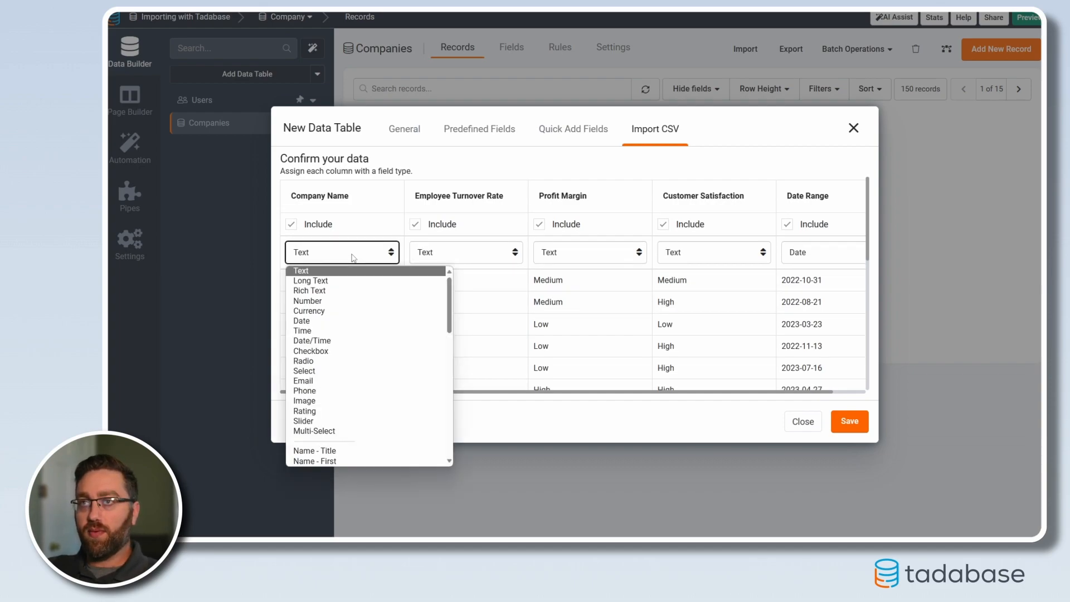
scroll(363, 381, down, 5)
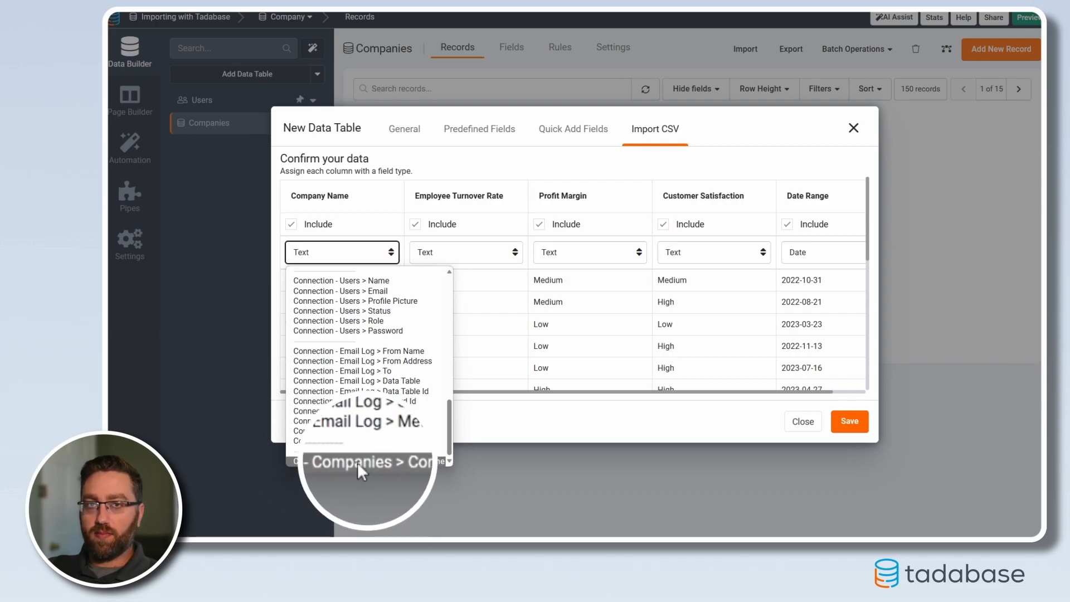
click(405, 462)
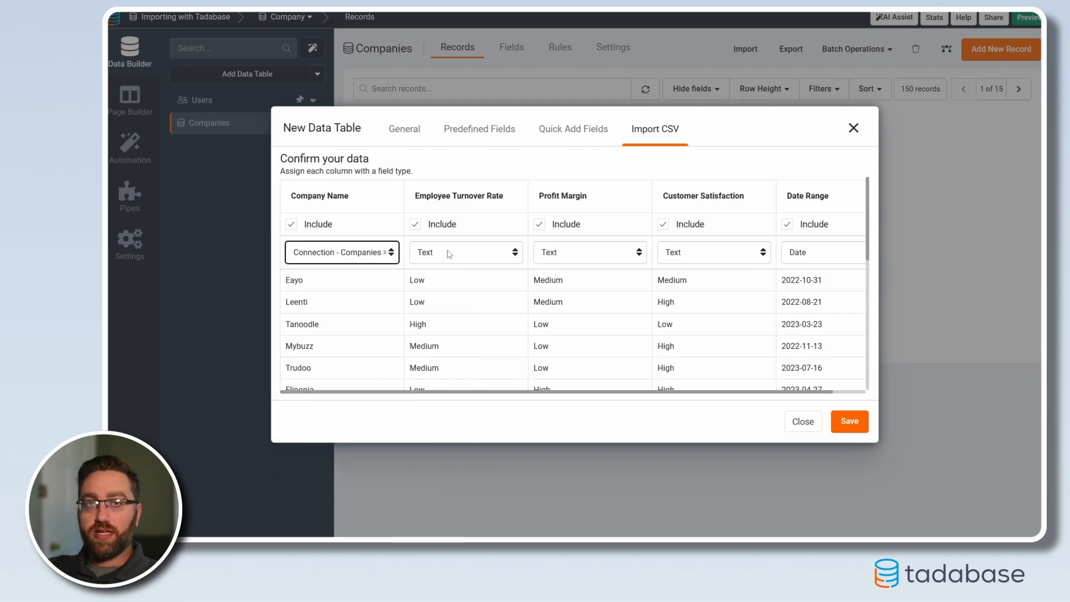
Set the Employee Turnover Rate, Profit Margin and Customer Satisfaction columns to the Radio field type and save the Company Data import
drag(457, 195, 517, 197)
click(590, 196)
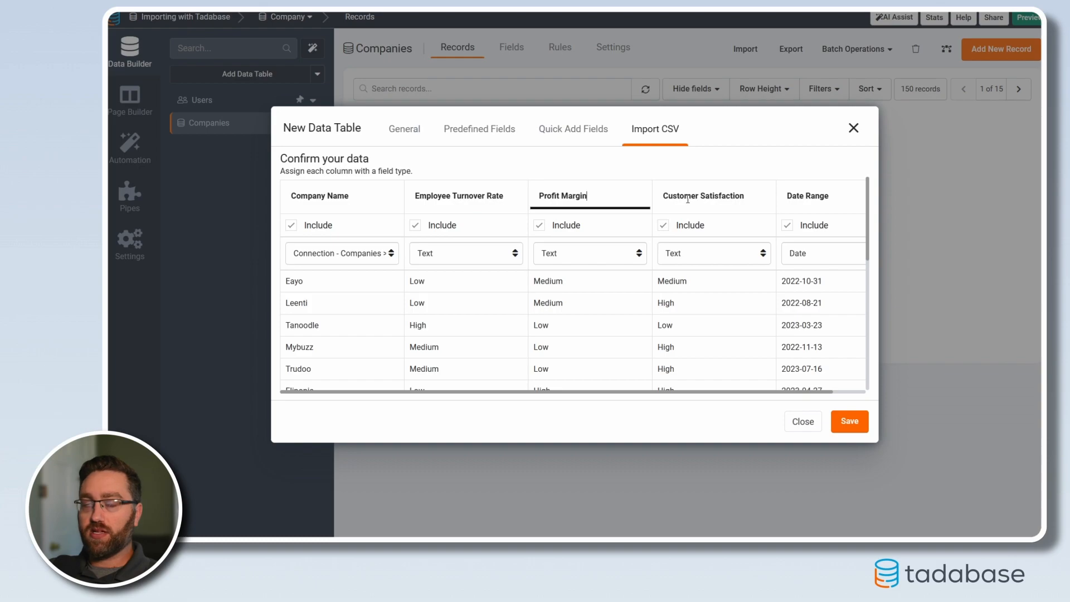
click(441, 261)
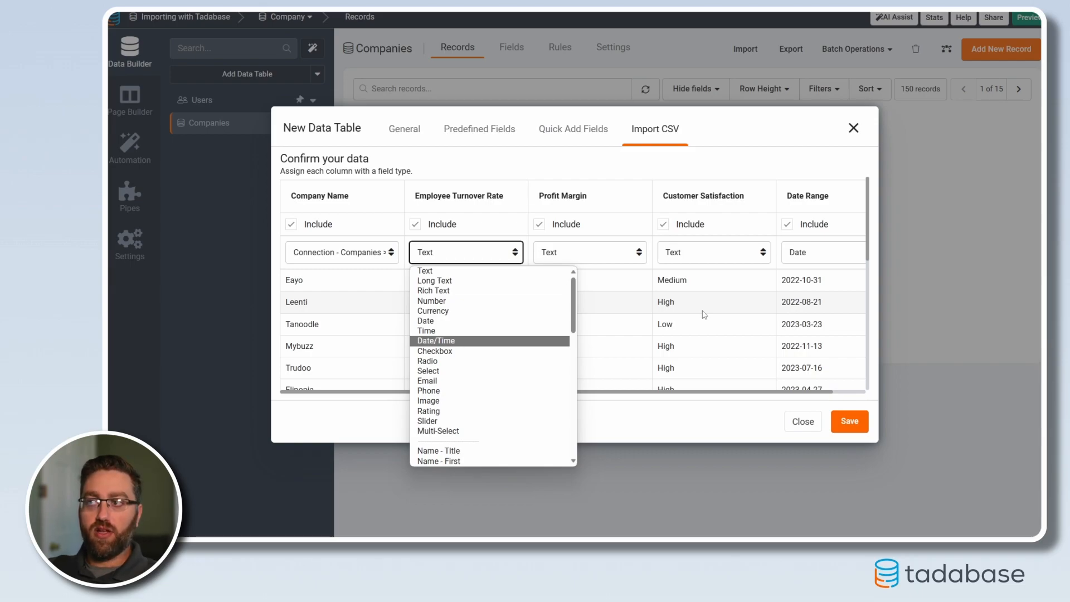
click(440, 360)
click(590, 252)
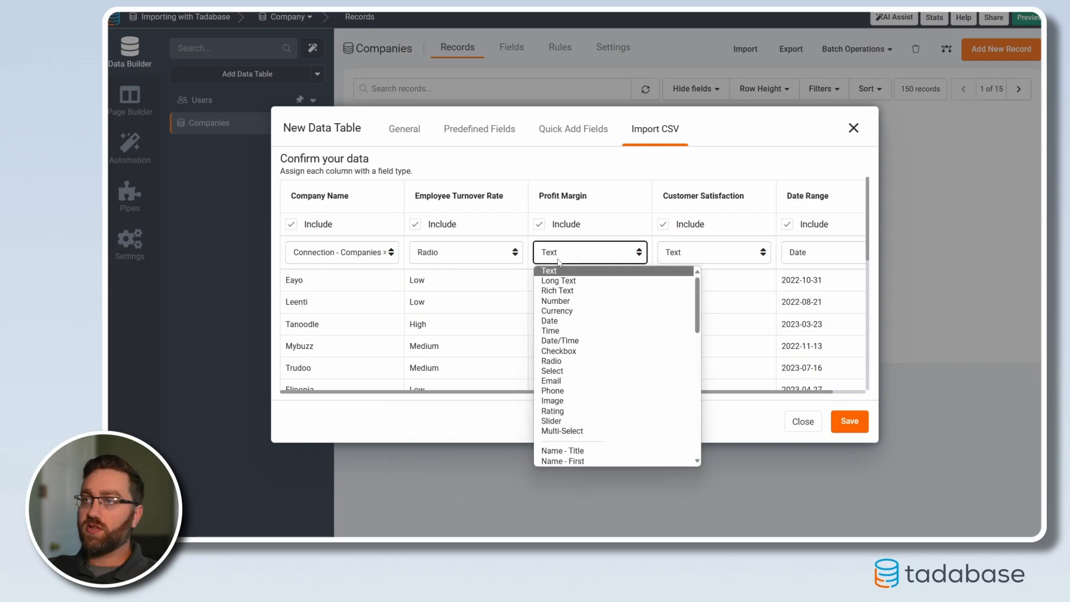
click(557, 360)
click(707, 252)
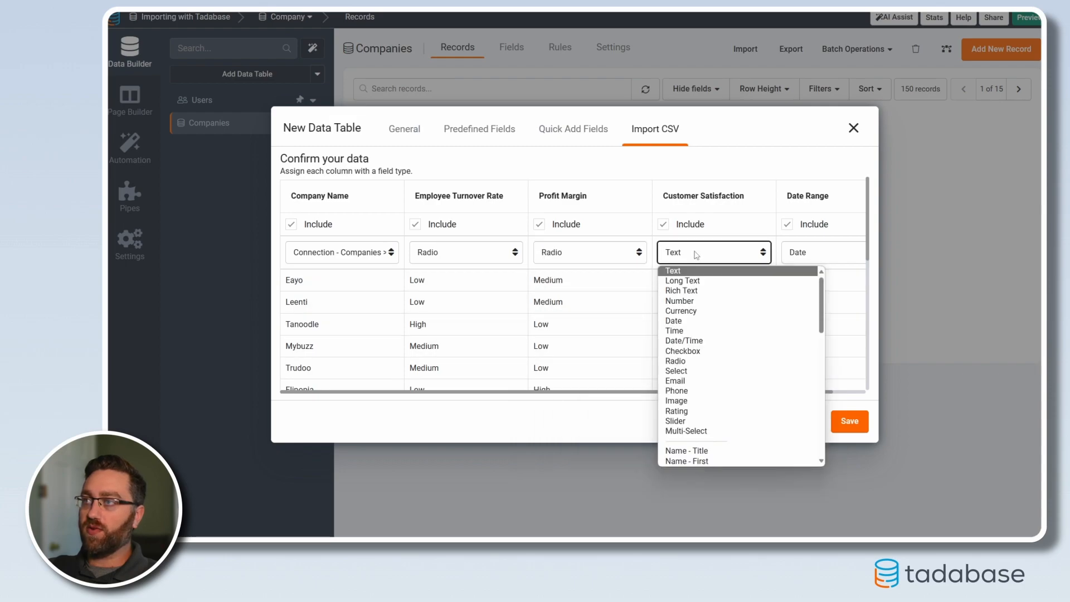
click(682, 360)
scroll(797, 254, right, 1)
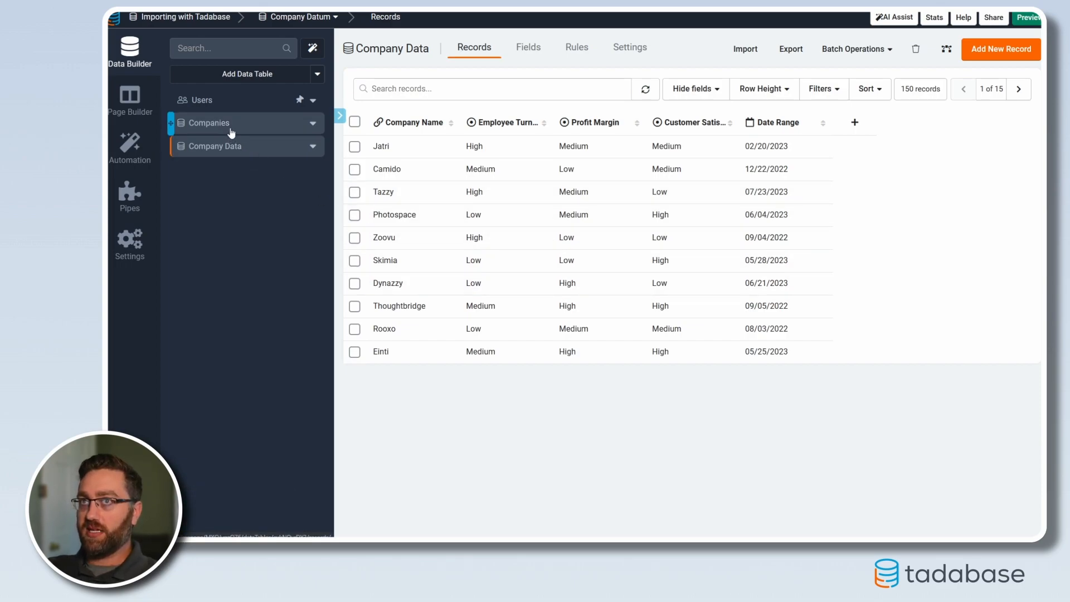
Inspect the Company Name connection value of the Jatri record and compare the records in Companies and Company Data
click(417, 151)
click(452, 146)
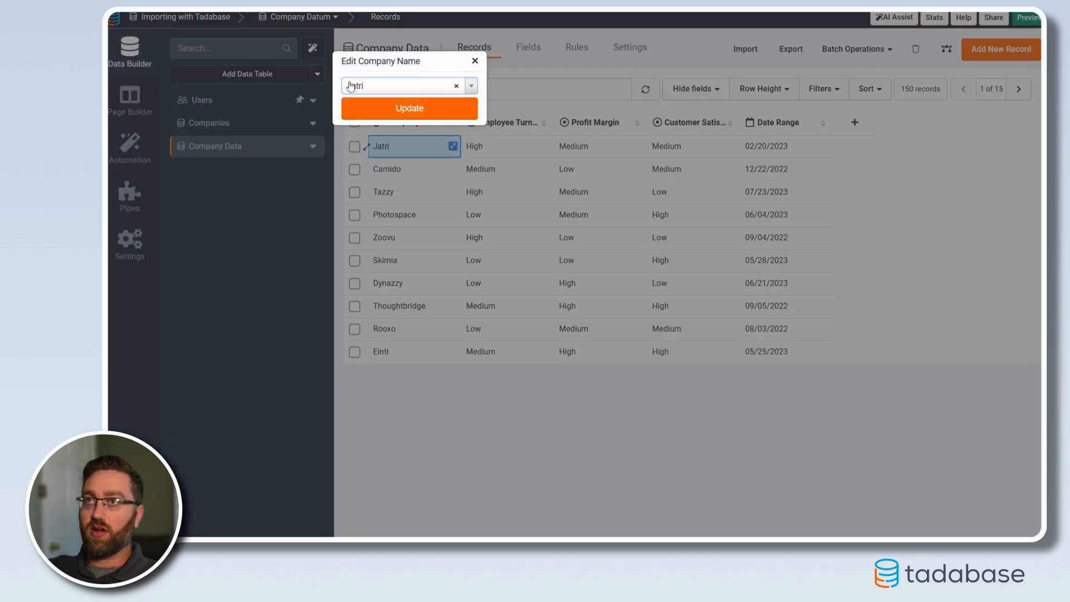
click(474, 61)
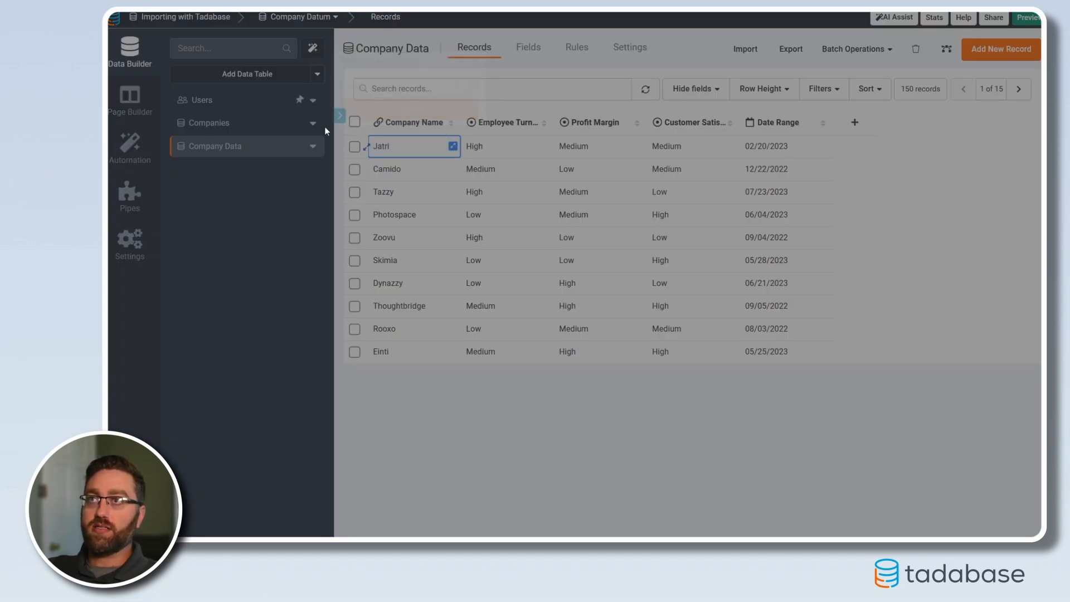
click(245, 125)
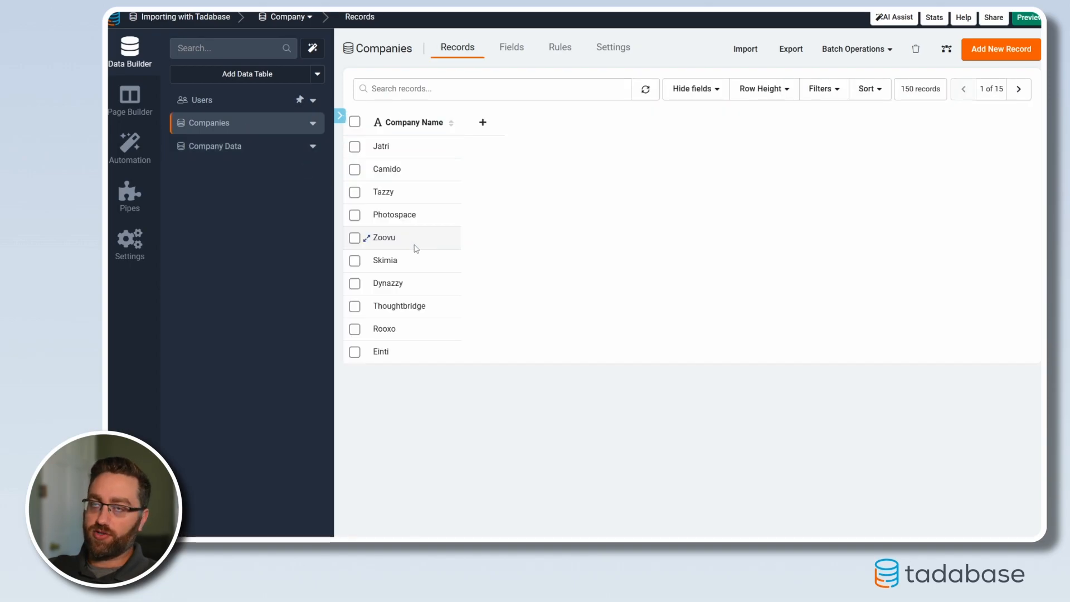
click(234, 146)
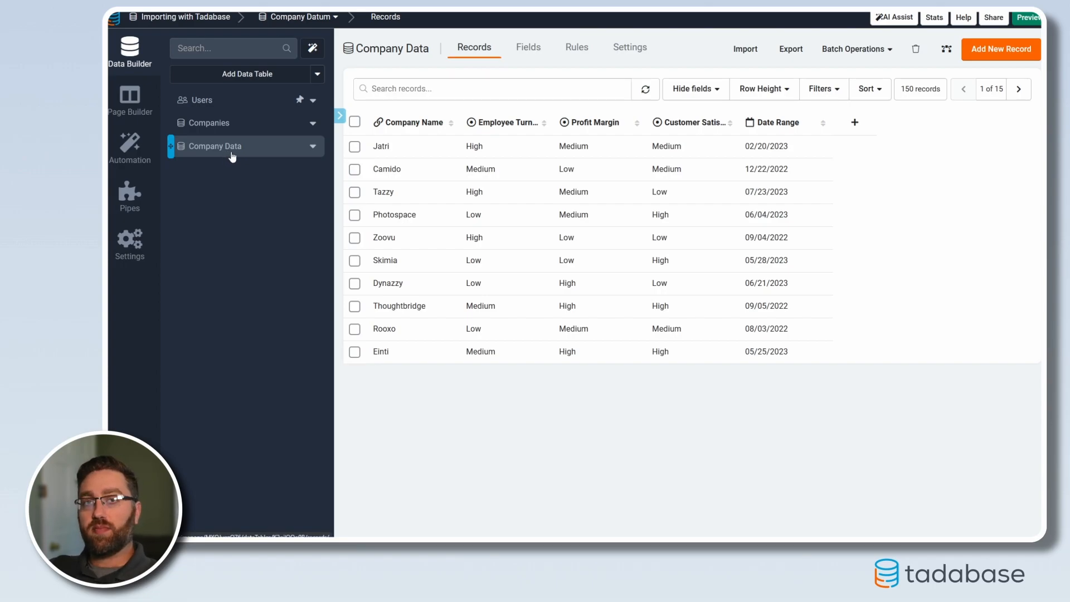
Start a new page named Company Data and assign it to the Default Layout Menu
click(146, 114)
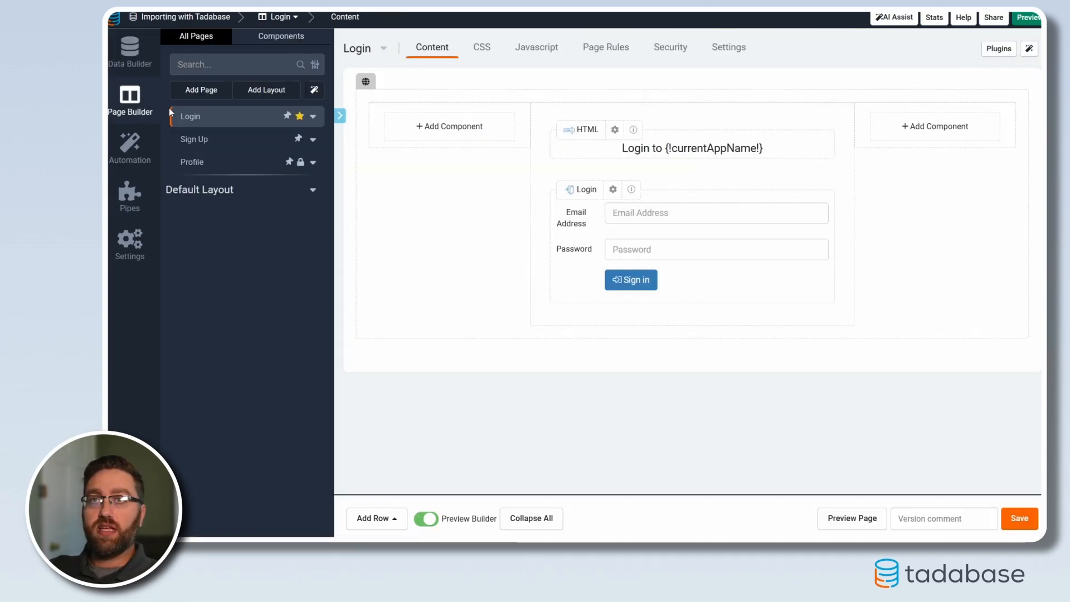
click(201, 90)
drag(353, 191, 216, 191)
text(Company Data)
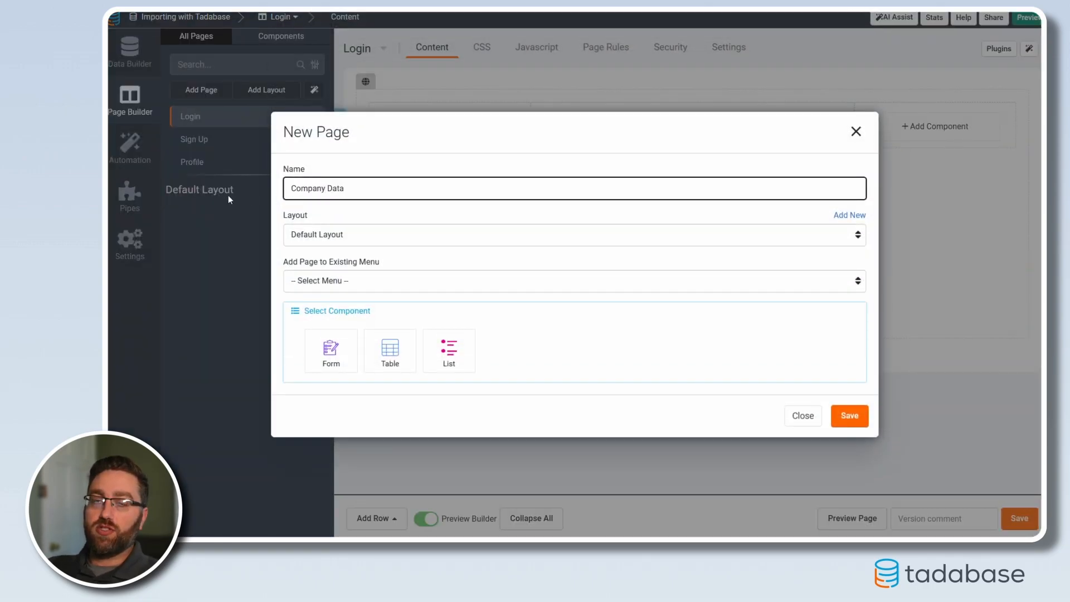
click(329, 281)
click(329, 310)
Give the new page a Table component based on Company Data, include a form to add records, and save the page
click(390, 360)
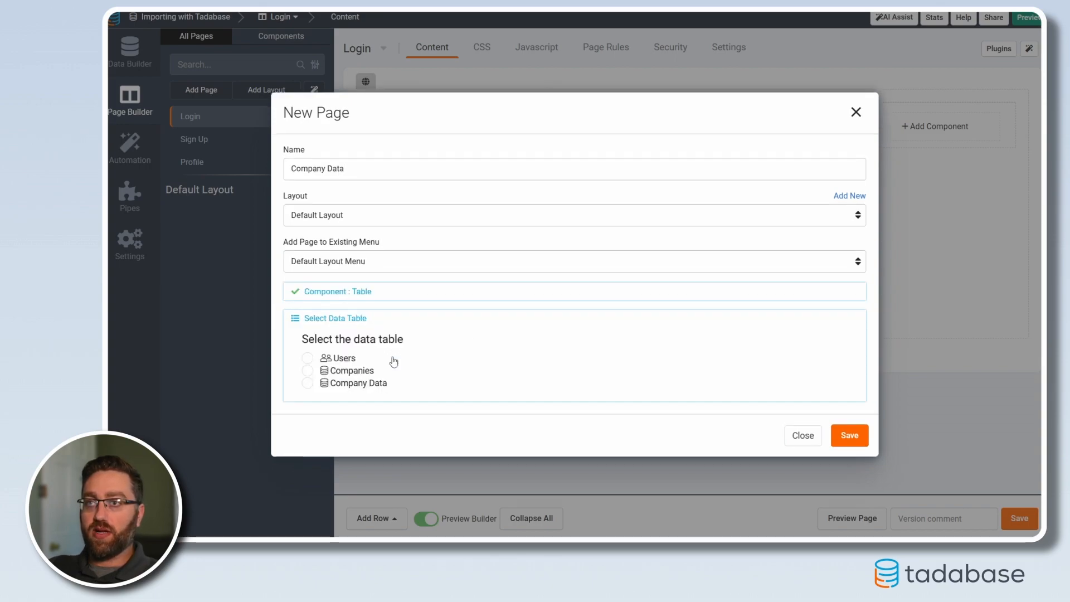
click(344, 384)
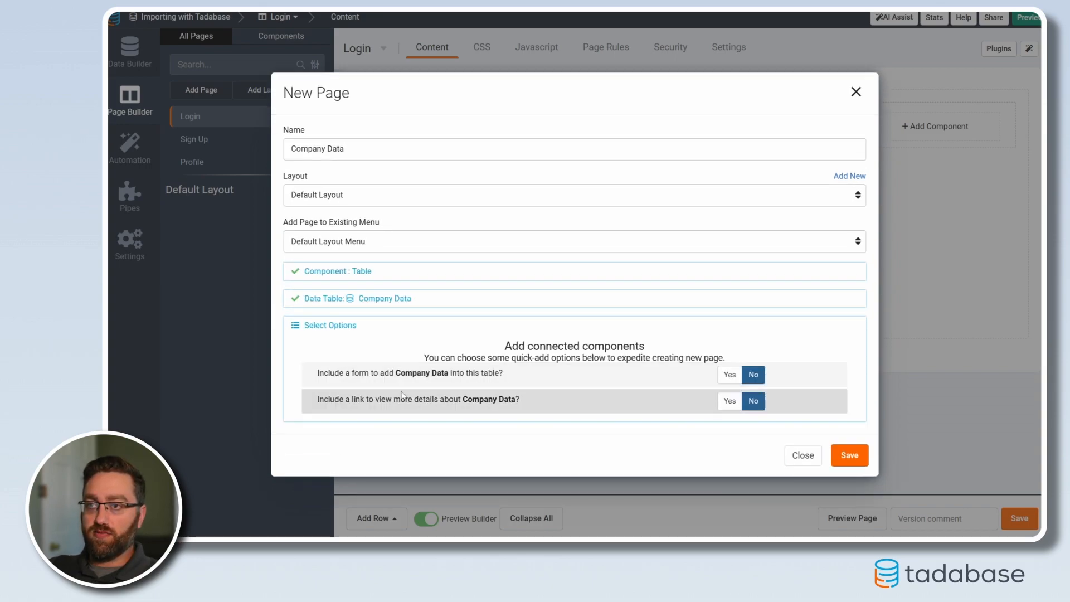
click(729, 375)
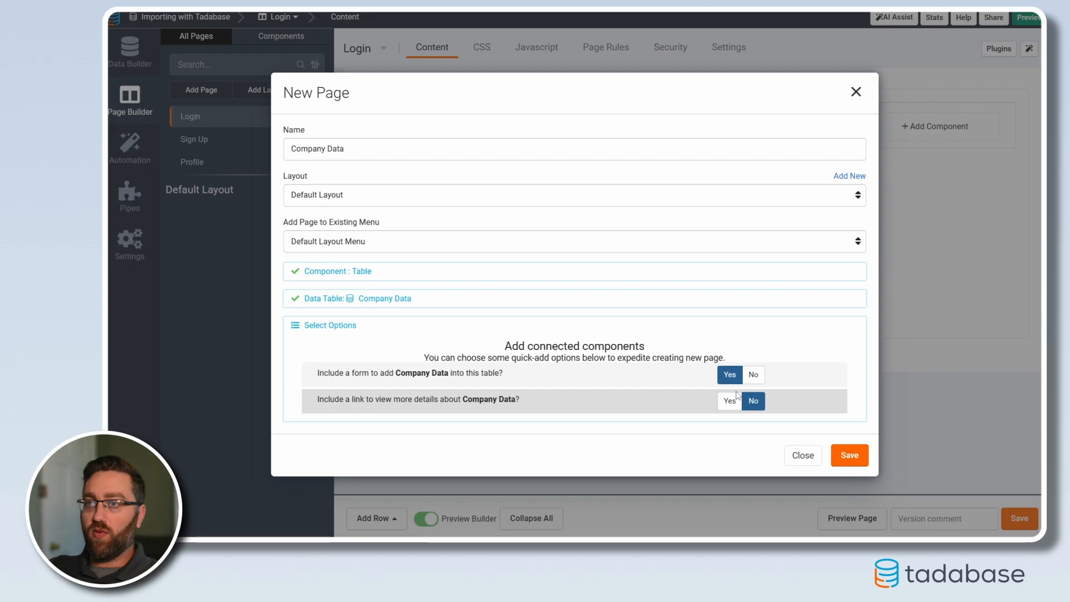
click(849, 454)
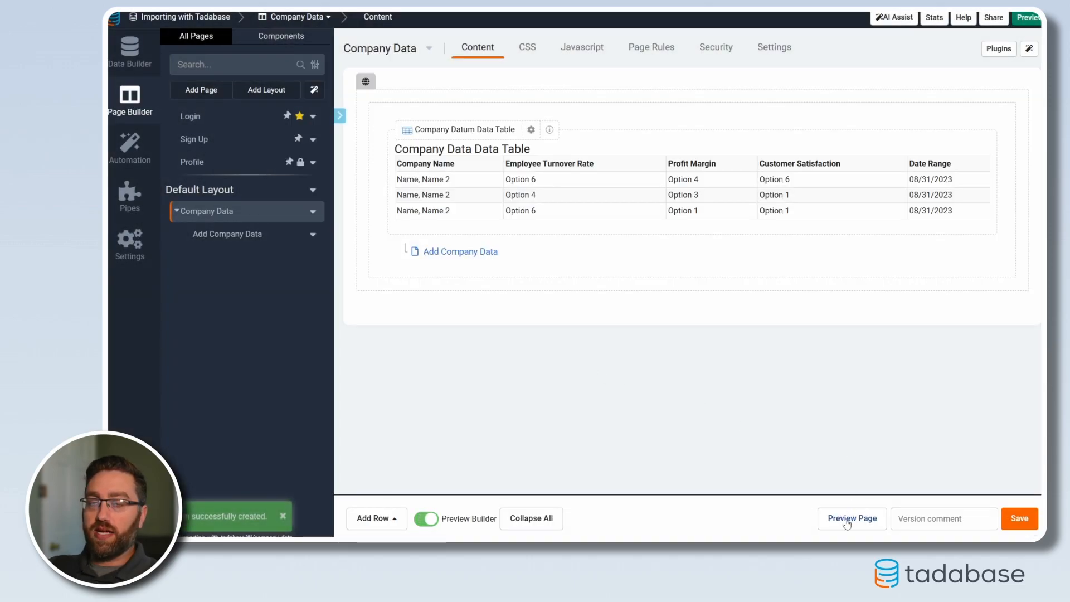
Preview the Company Data page and check its add-record form, closing both without adding a record
click(848, 518)
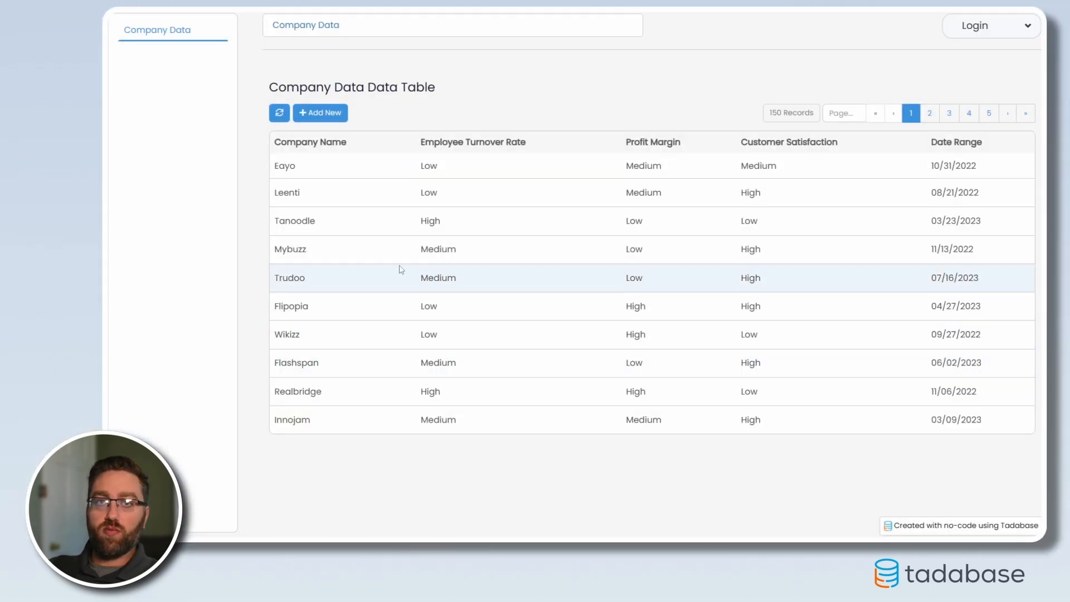
click(320, 113)
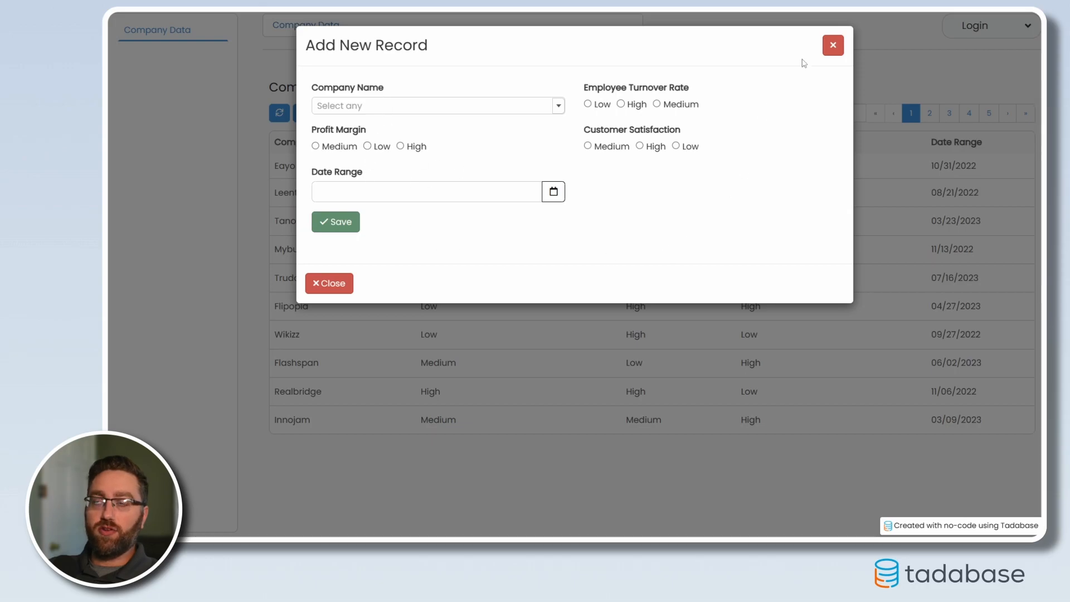
click(833, 45)
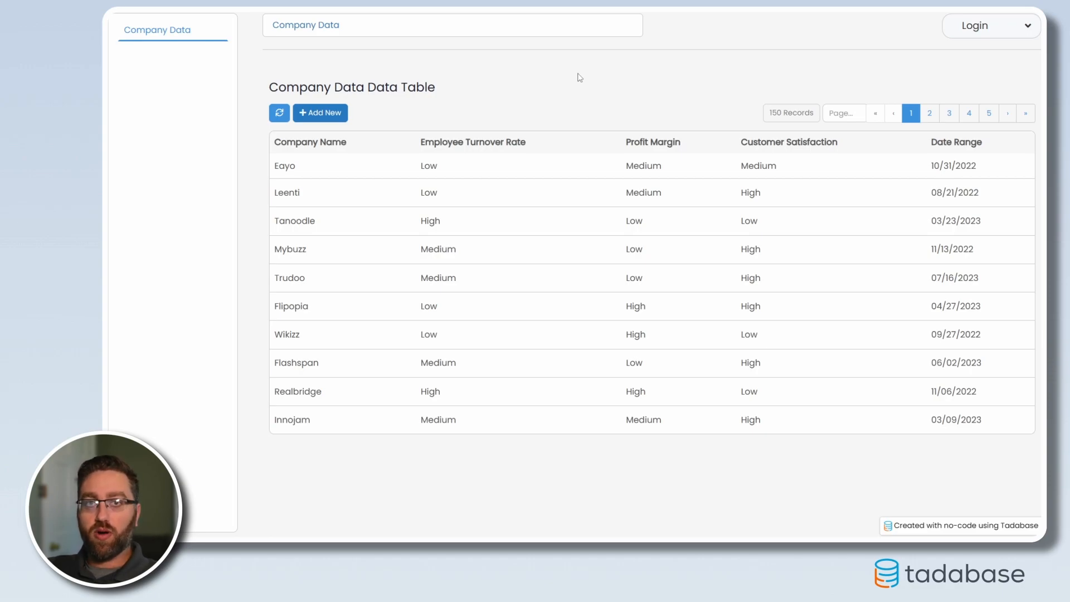
drag(437, 88, 269, 88)
click(463, 95)
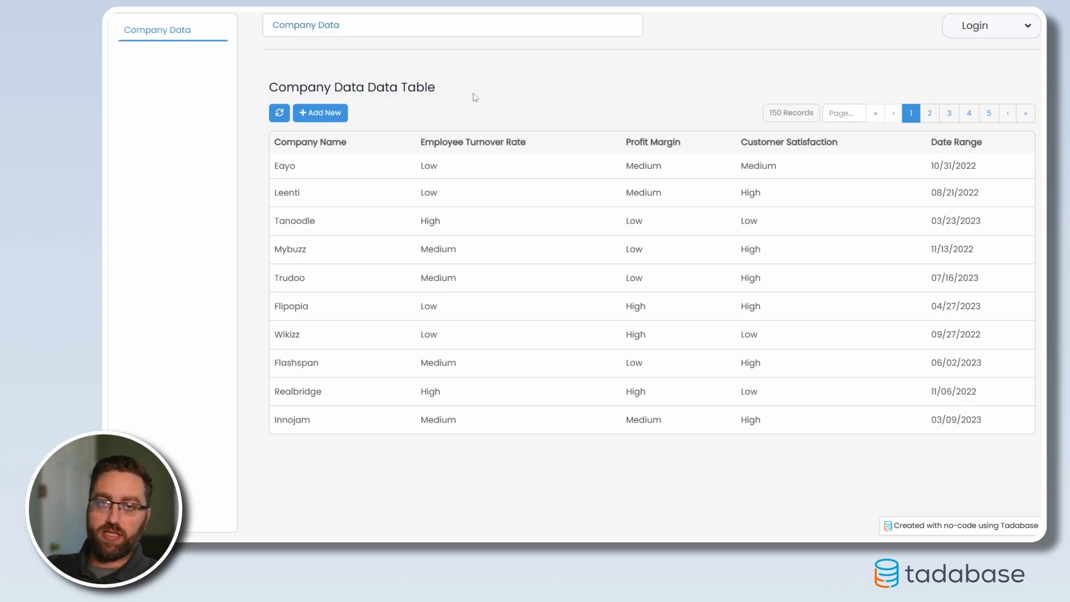
key(ctrl+w)
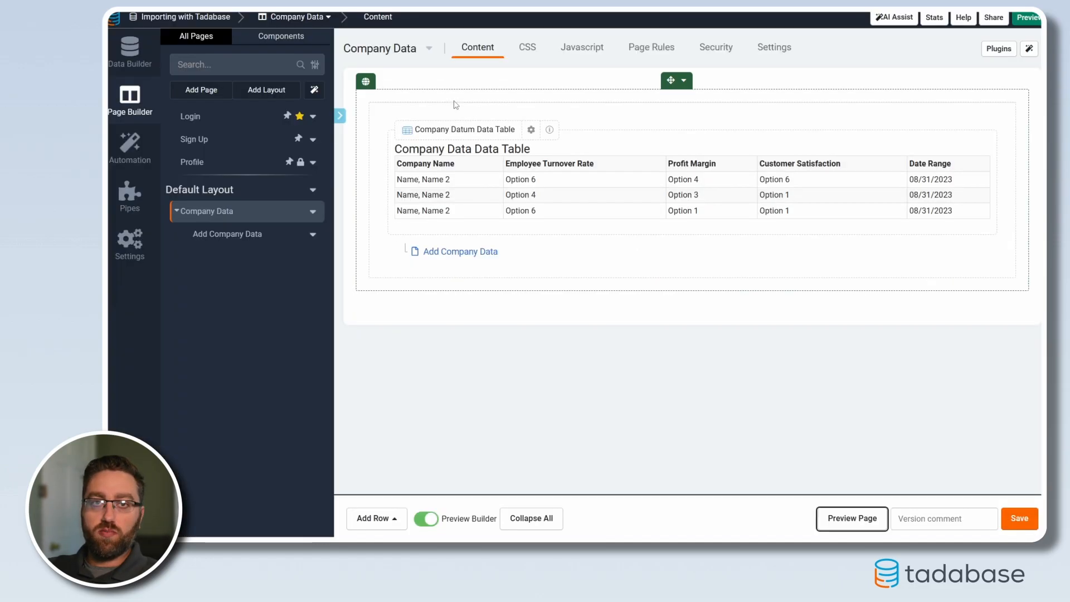
Review the record-matching field options for importing new records into the Company Data table
click(130, 52)
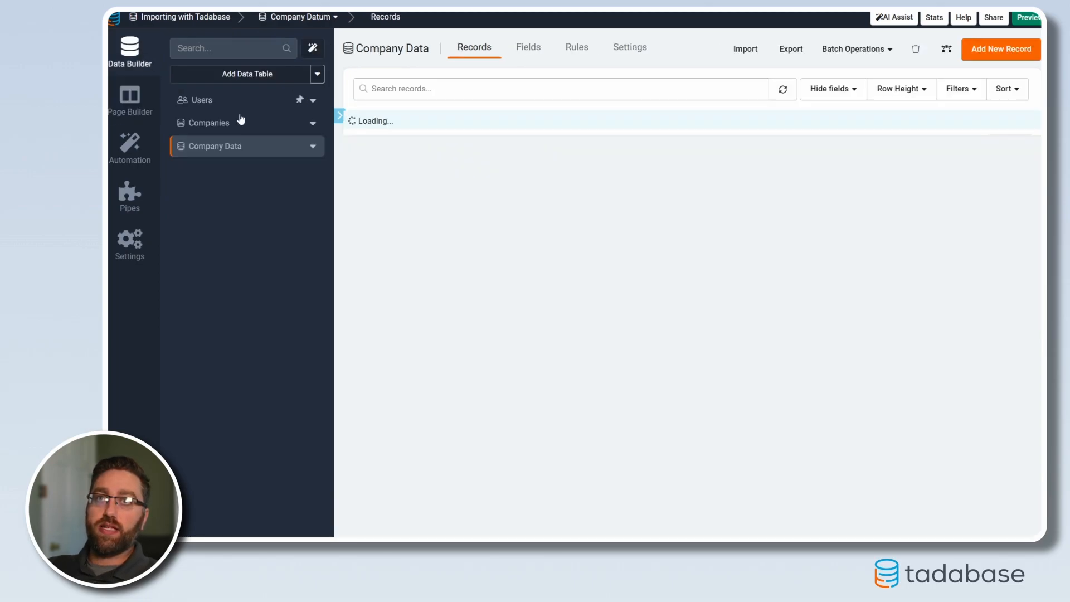
click(745, 49)
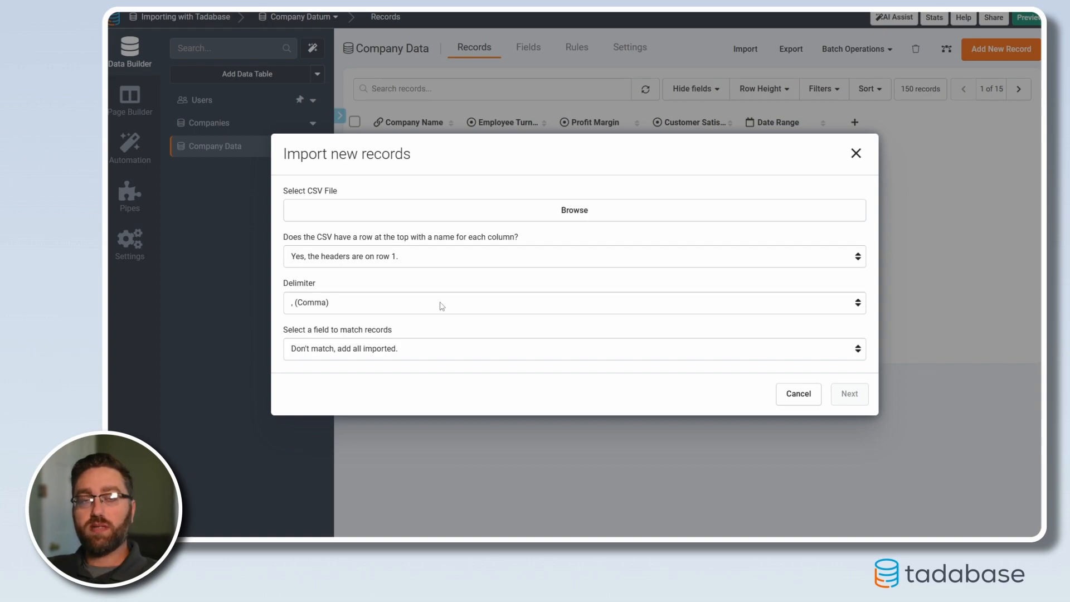
click(401, 356)
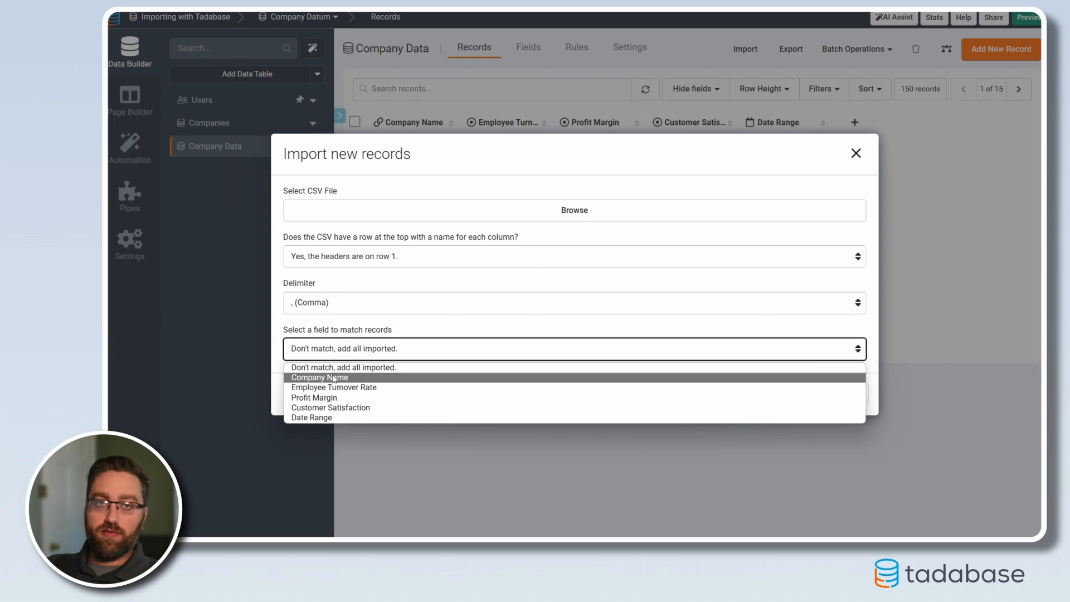
click(415, 331)
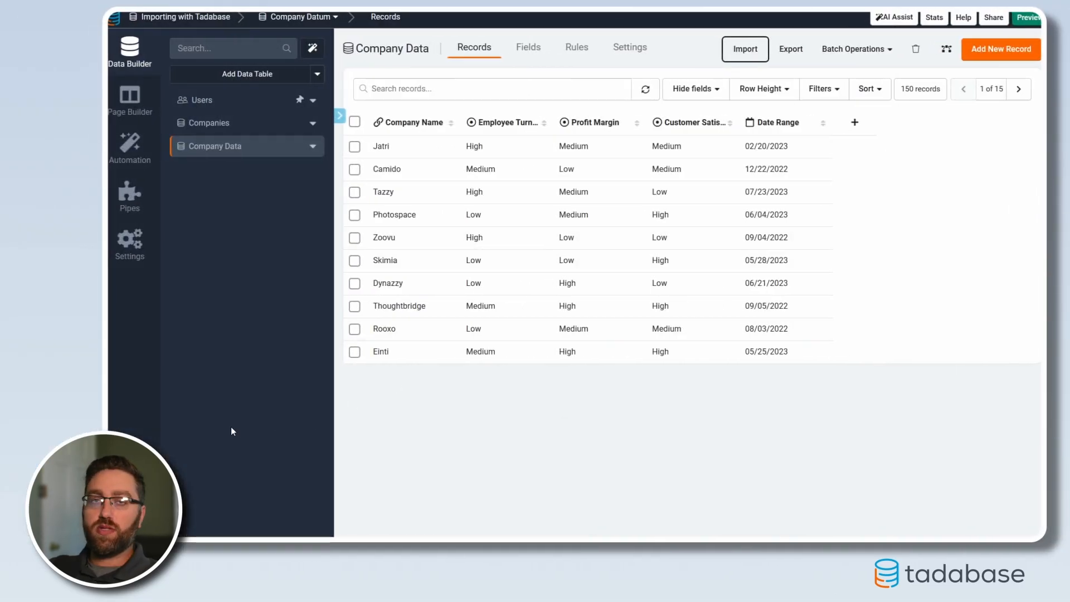
Start a new import template named Company Data that targets the Company Data table
click(134, 162)
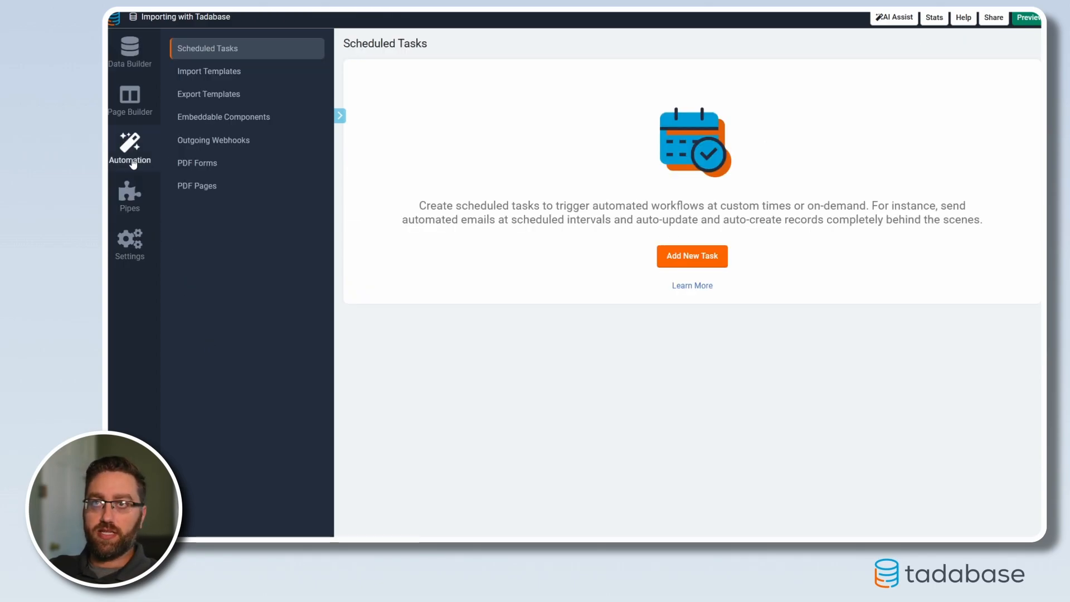
click(205, 78)
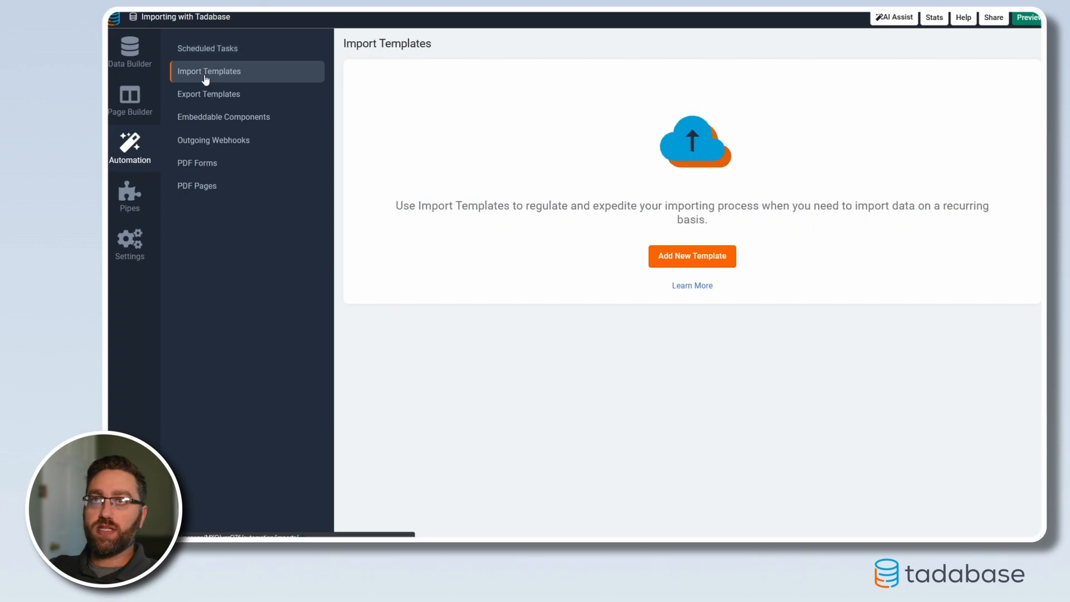
click(672, 261)
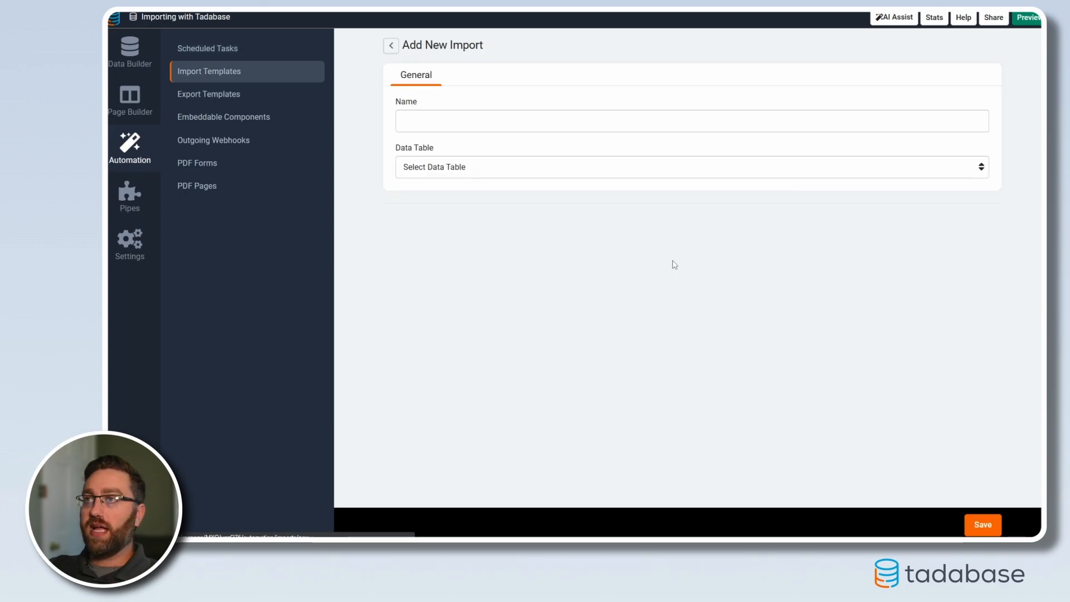
click(450, 124)
text(Company Data)
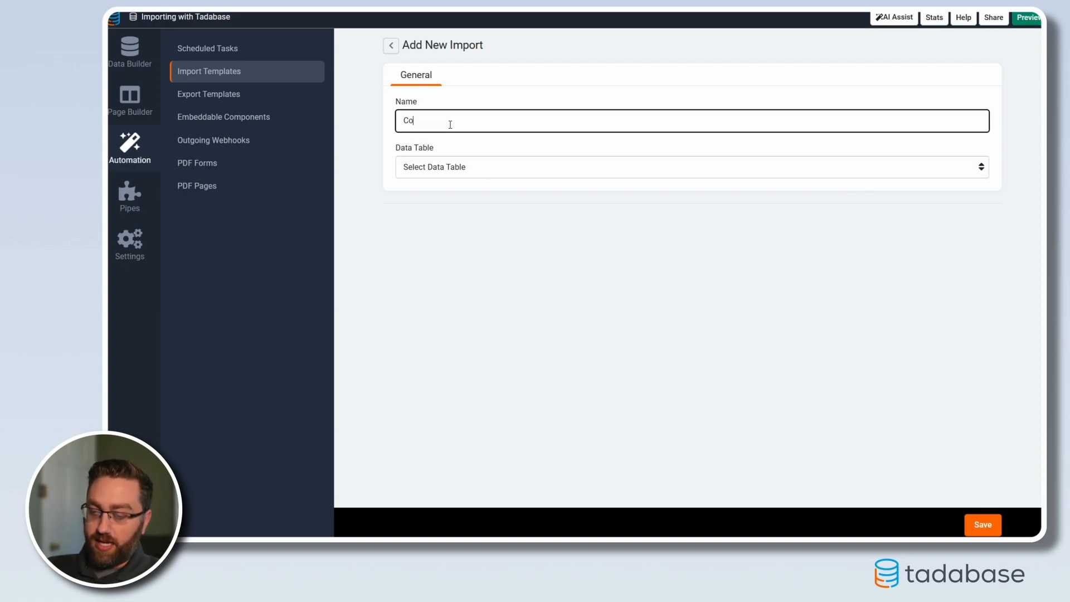
click(461, 170)
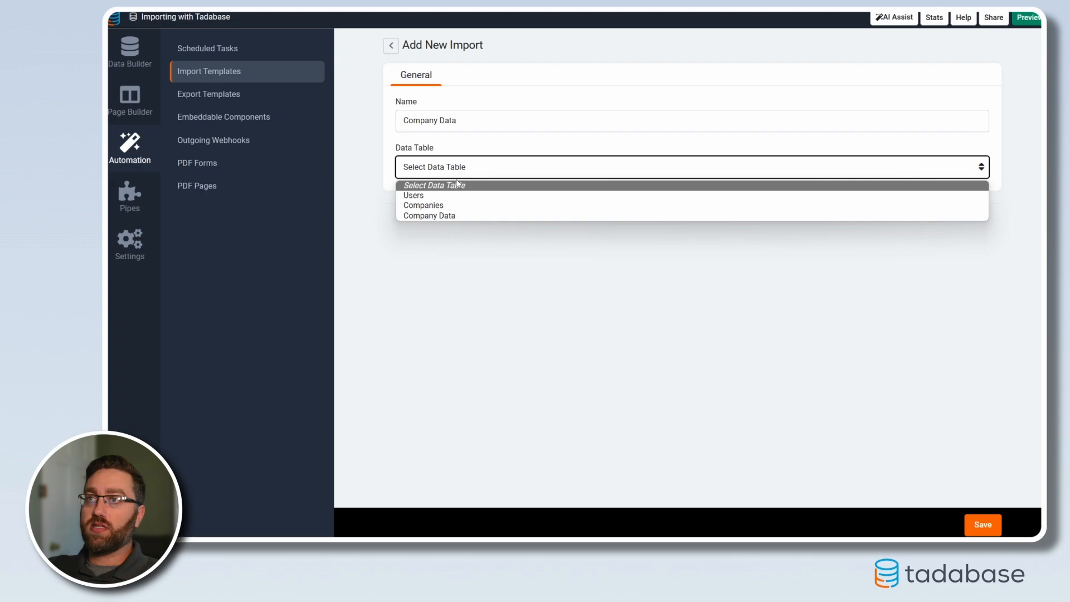
click(457, 215)
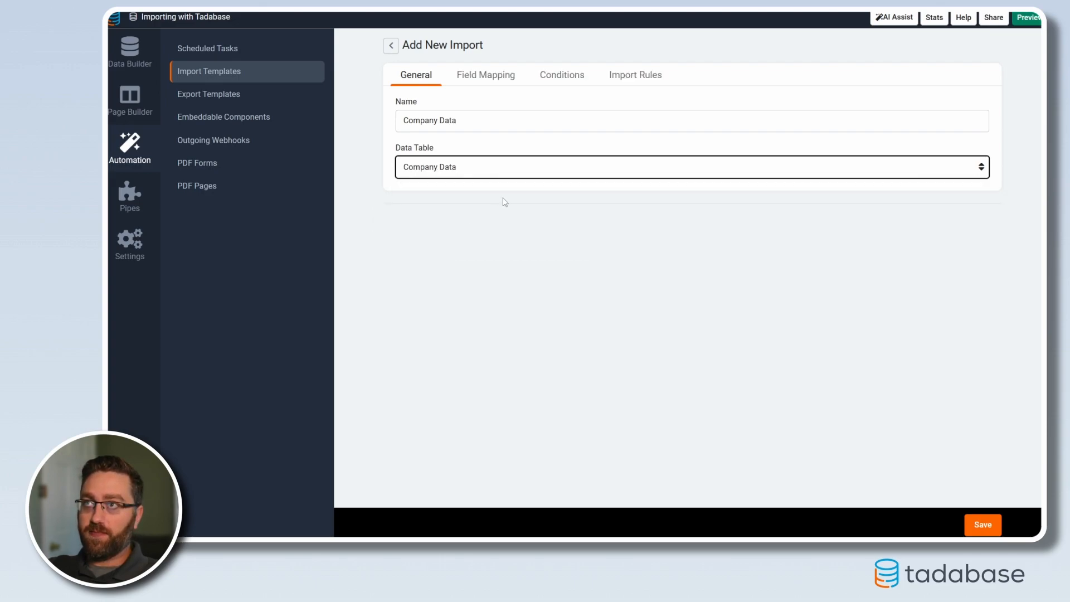
Add all Company Data fields to the import template's field mapping and check the Company Name mapping
click(484, 76)
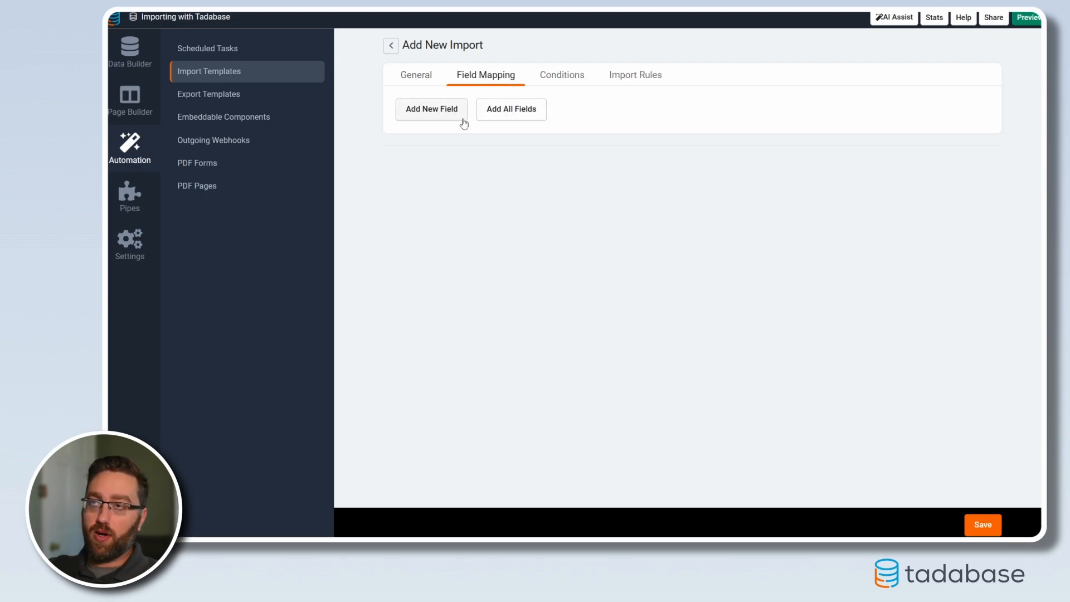
click(496, 117)
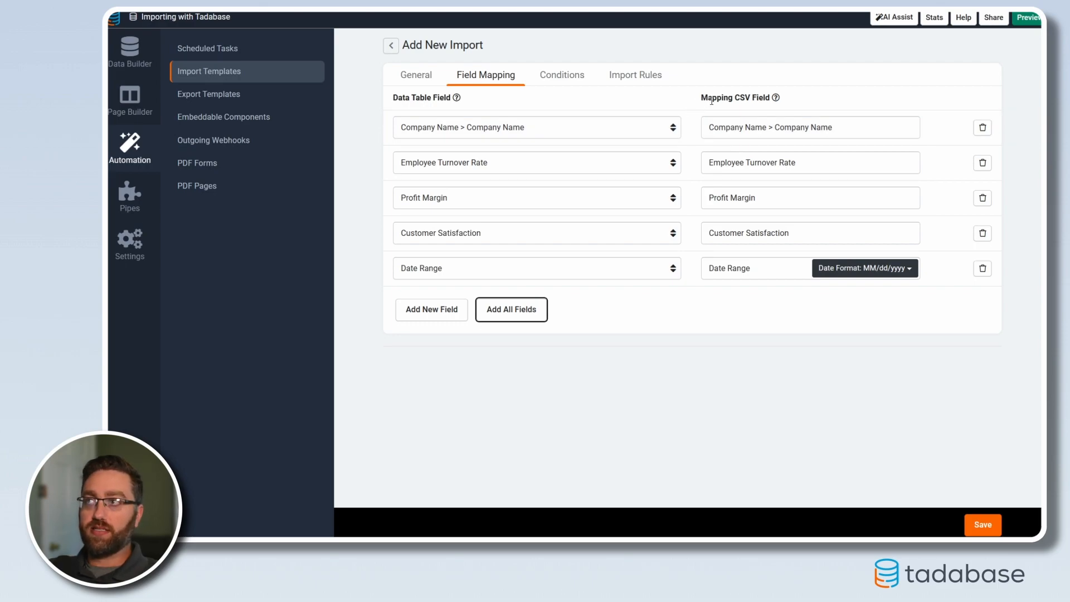
click(861, 134)
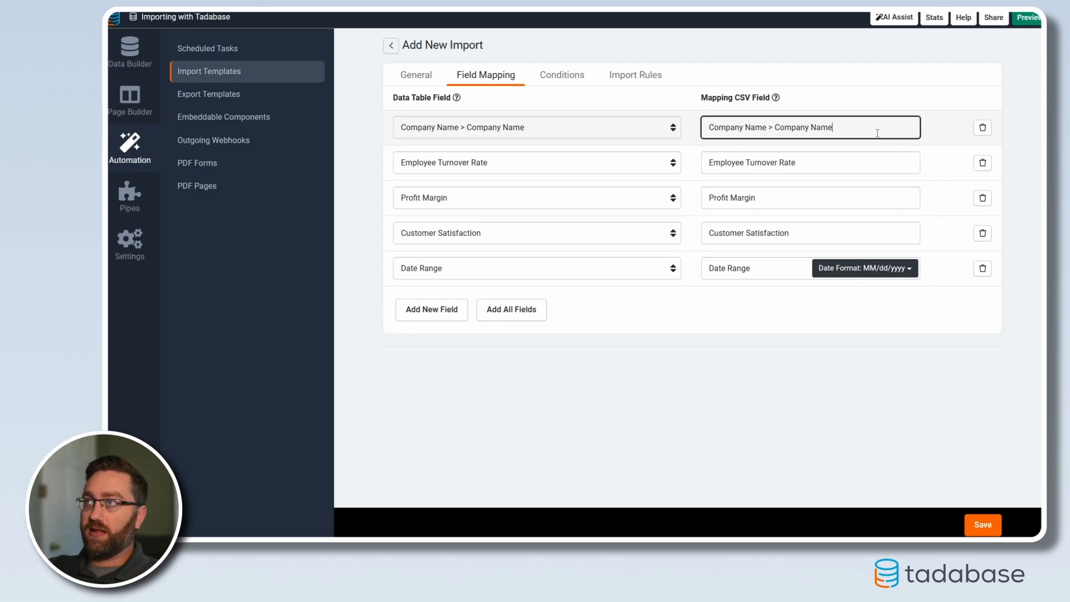
drag(849, 133, 758, 99)
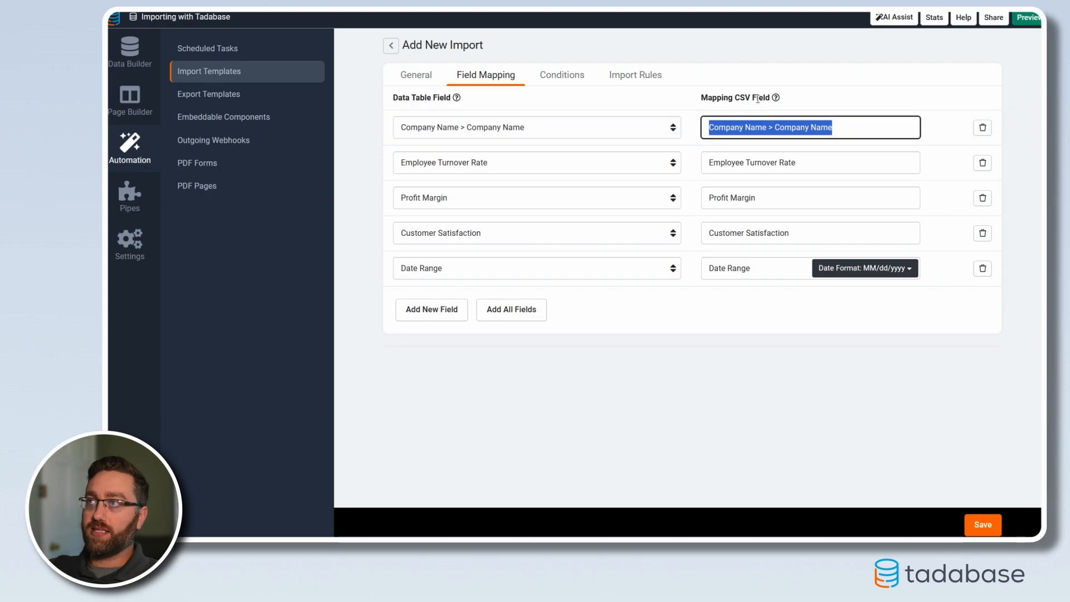
click(821, 106)
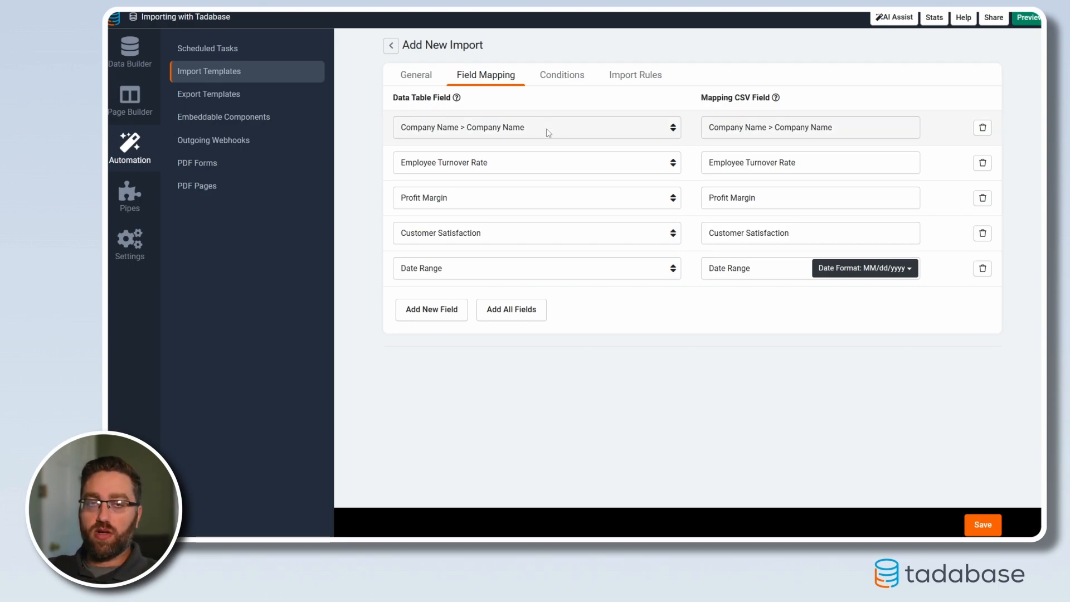
Map the Company Name > Company Name table field to a CSV column named Company Name
click(548, 132)
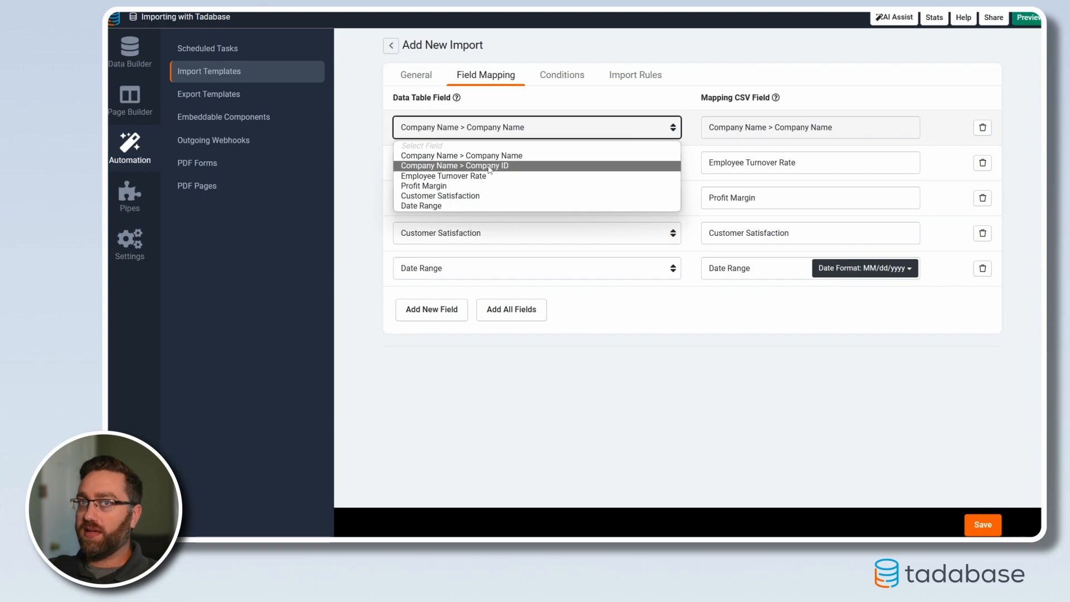
drag(847, 131, 777, 135)
click(547, 130)
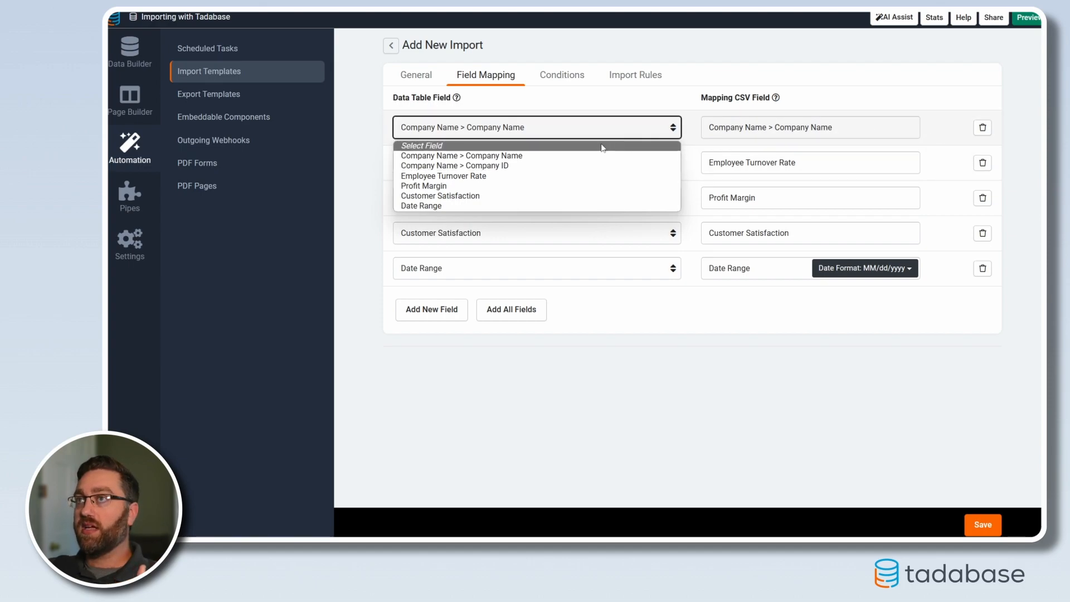
click(476, 158)
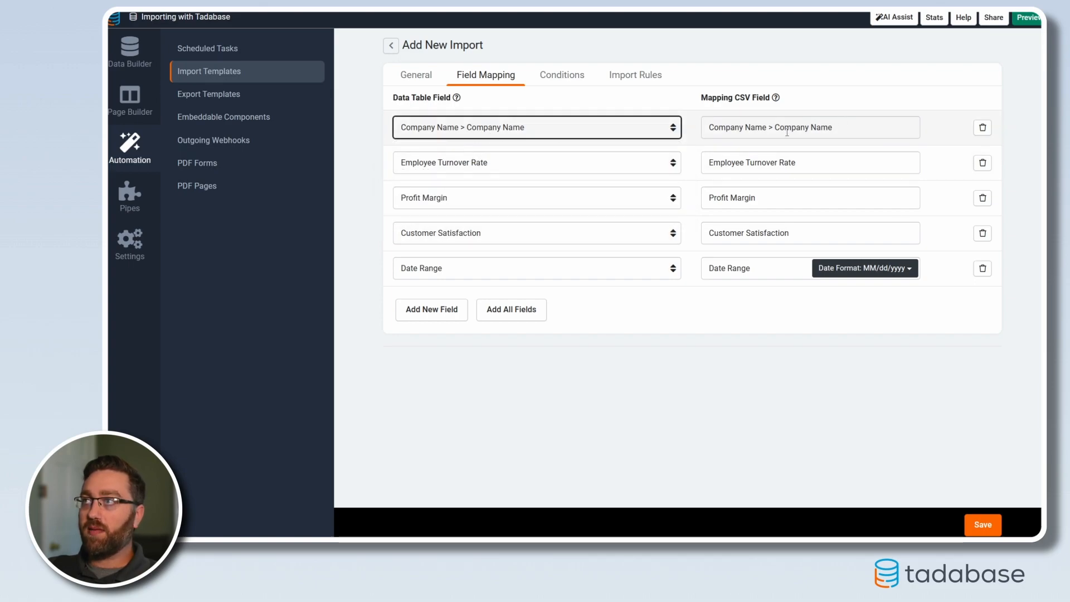
drag(774, 132, 665, 134)
key(BackSpace)
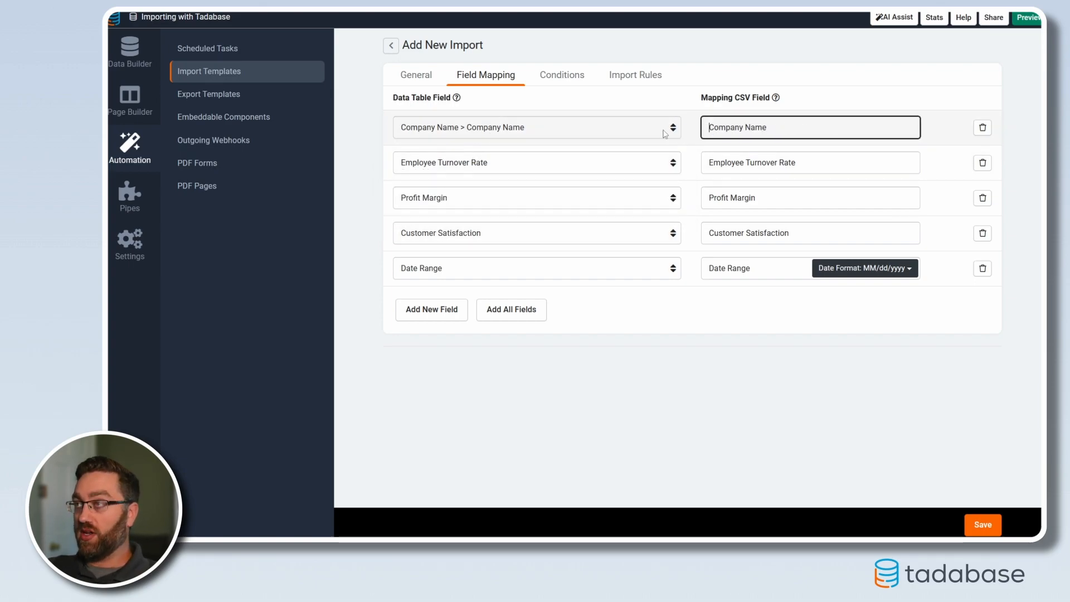
drag(765, 128, 681, 132)
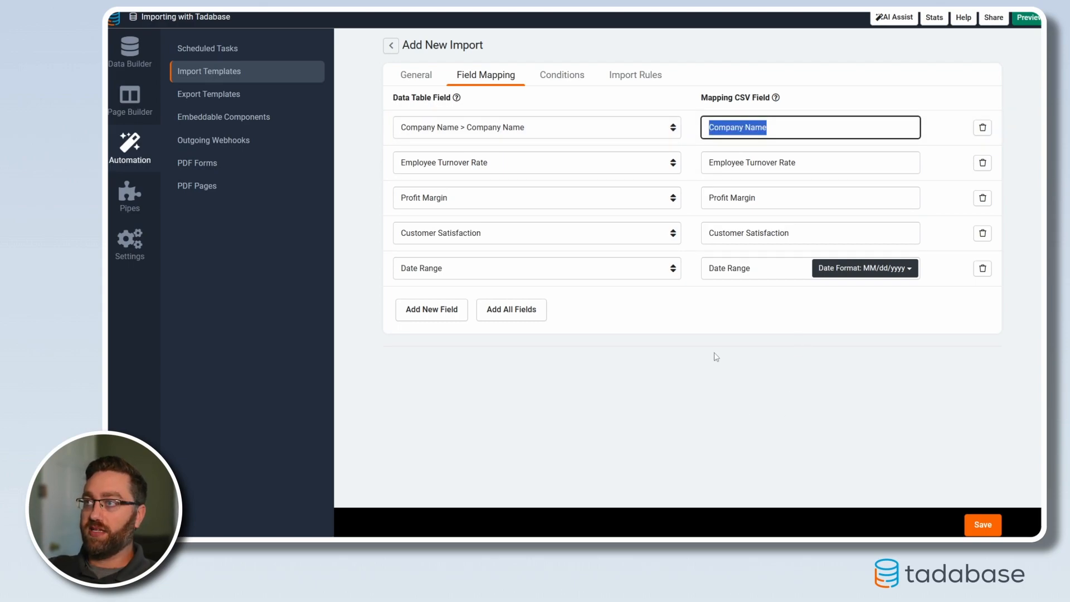
Check the CSV column names for Employee Turnover Rate, Profit Margin, Customer Satisfaction and Date Range, and save the import template
click(633, 320)
drag(797, 167, 695, 169)
drag(771, 198, 674, 205)
drag(822, 233, 698, 237)
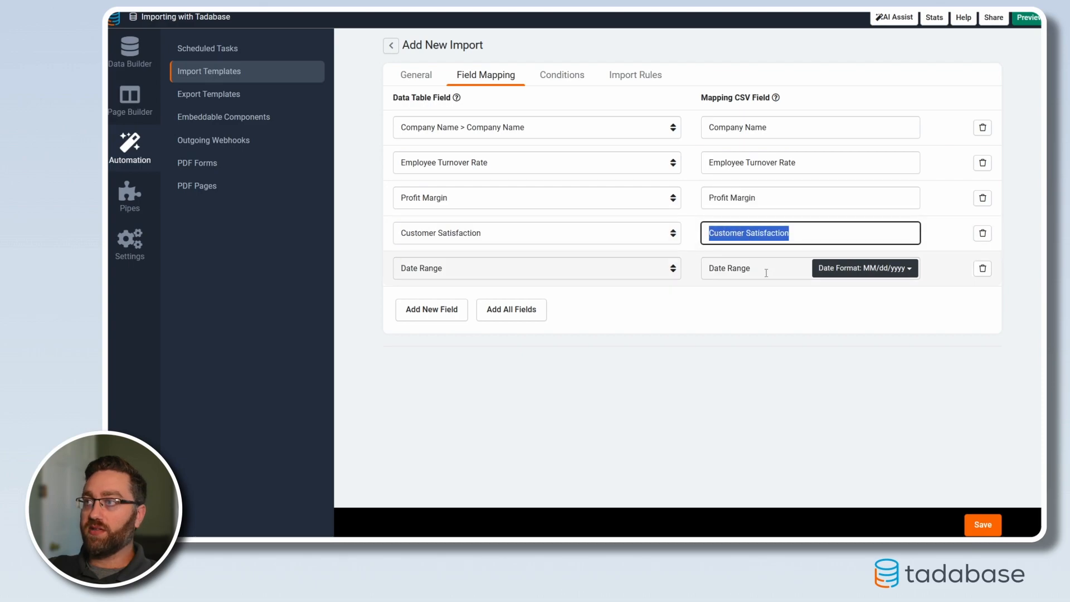
drag(765, 269, 693, 262)
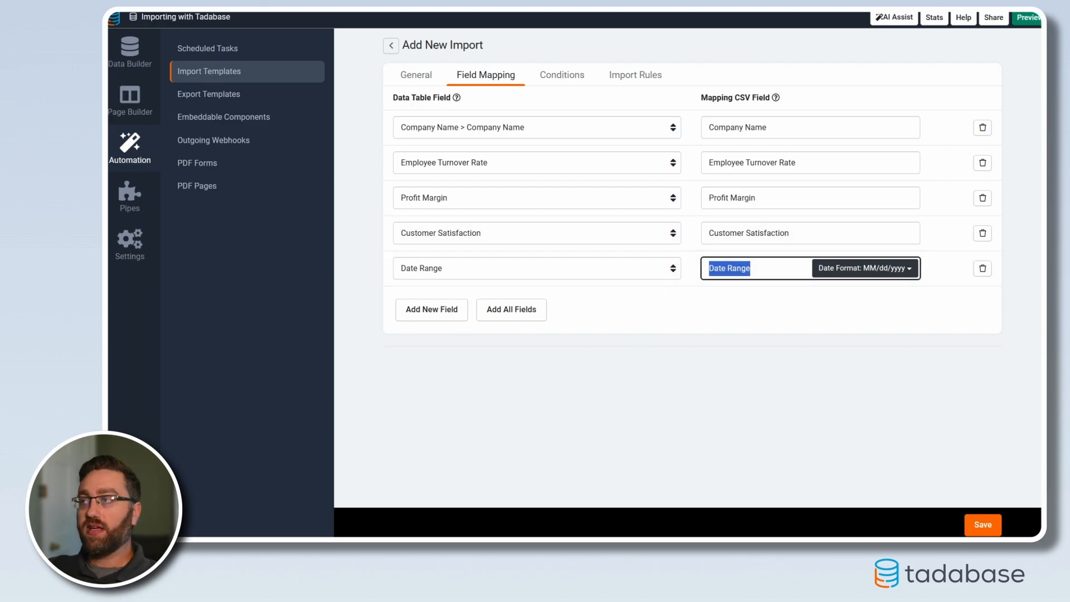
click(981, 525)
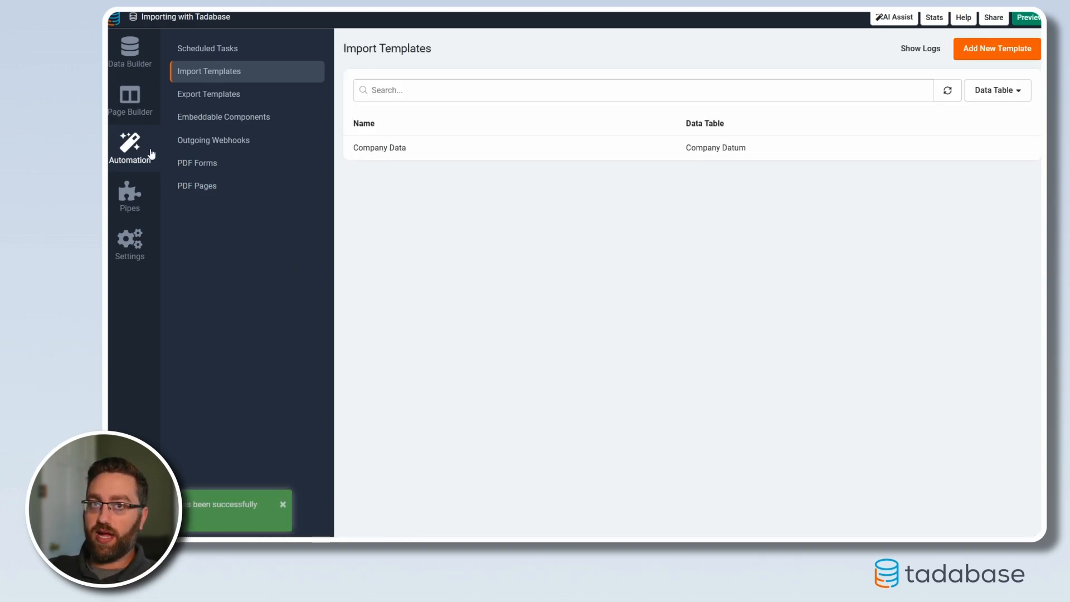
Add a row above the data table on the Company Data page and insert an Import component in it
click(123, 114)
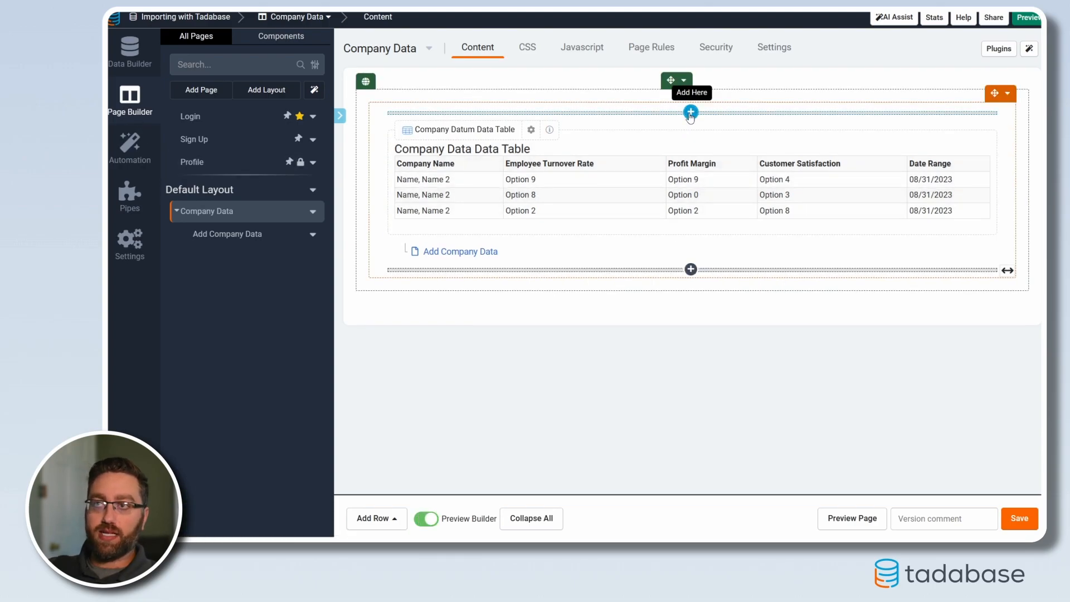
click(683, 80)
click(701, 115)
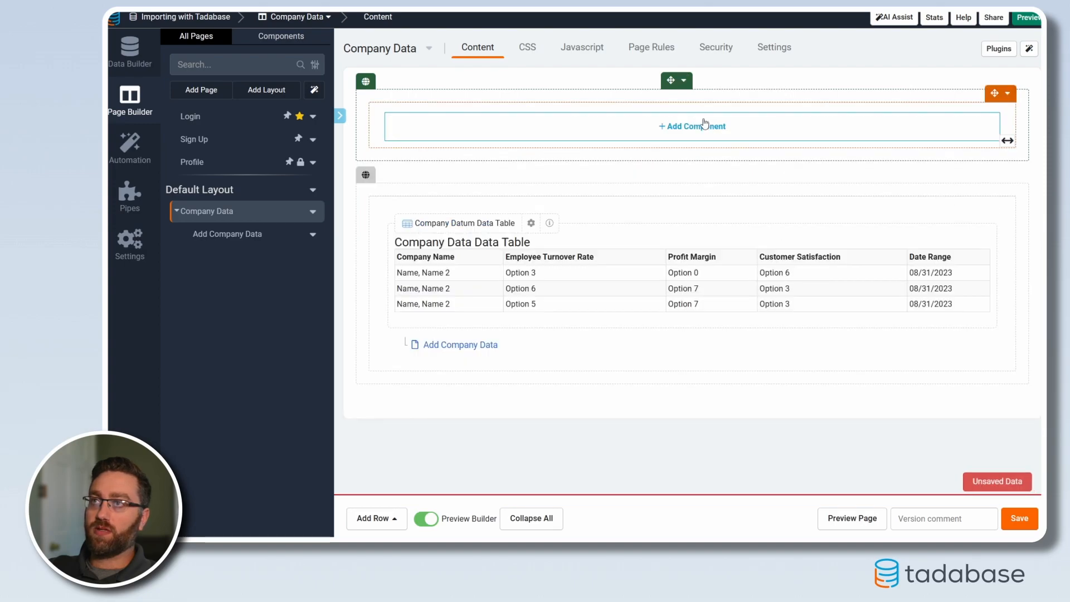
click(703, 125)
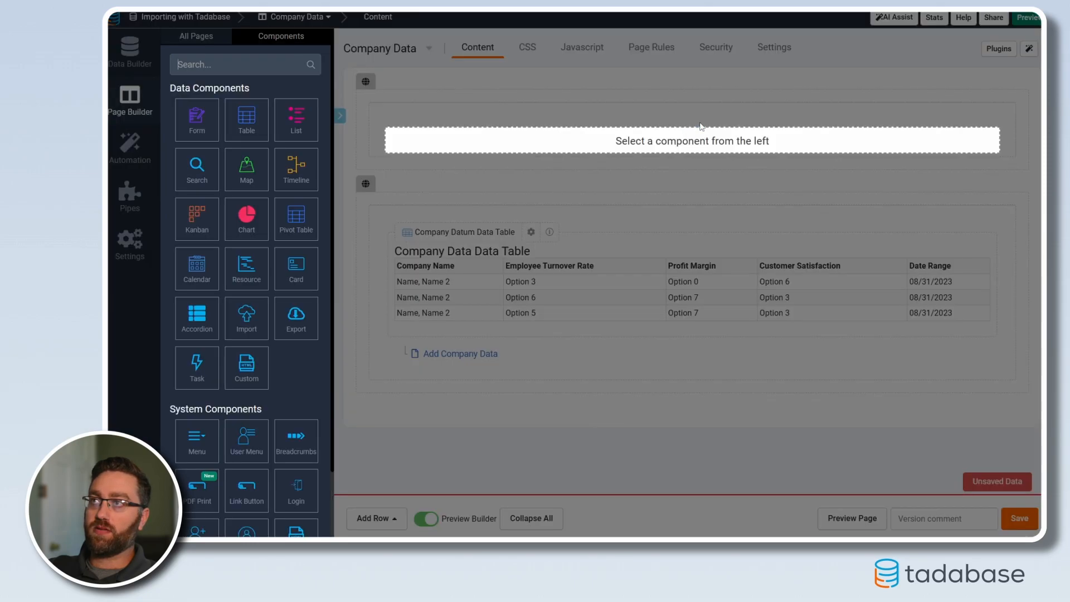
click(241, 327)
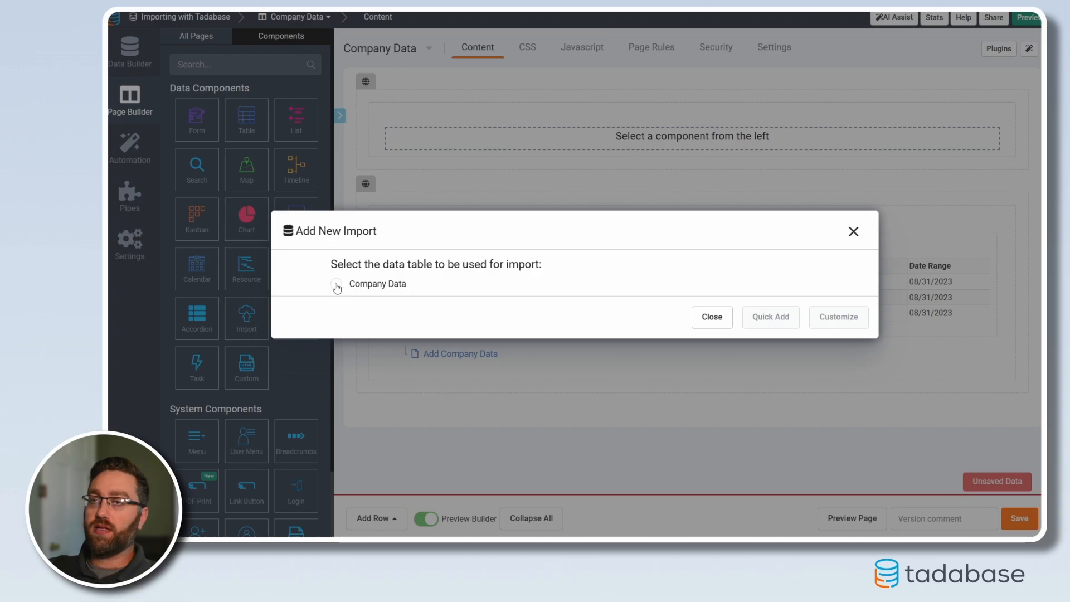
Set the Import component to the Company Data table with the Company Data import template, and save it
click(336, 284)
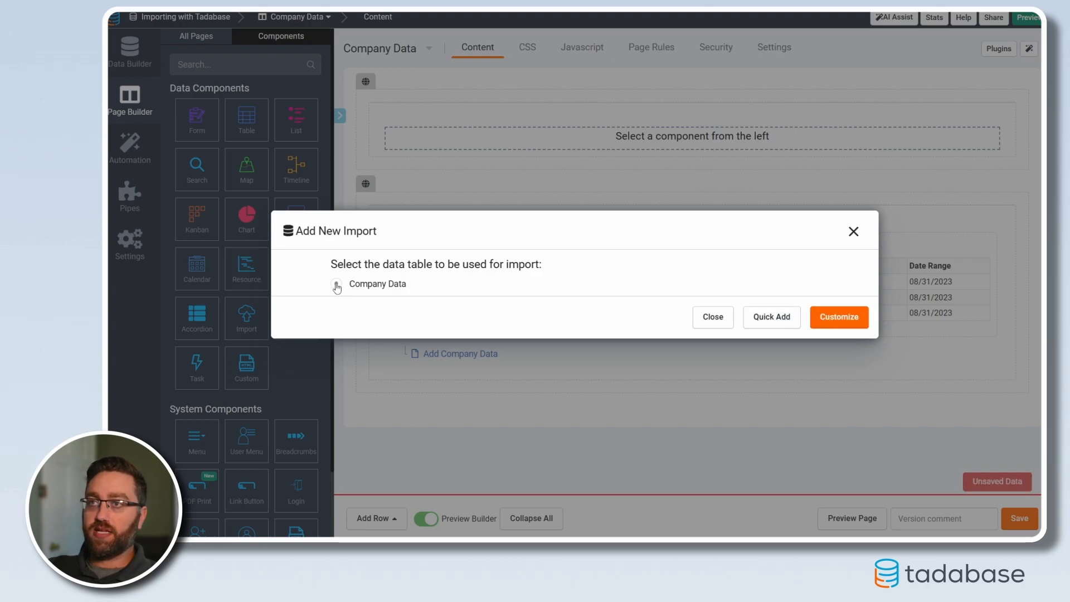
click(831, 317)
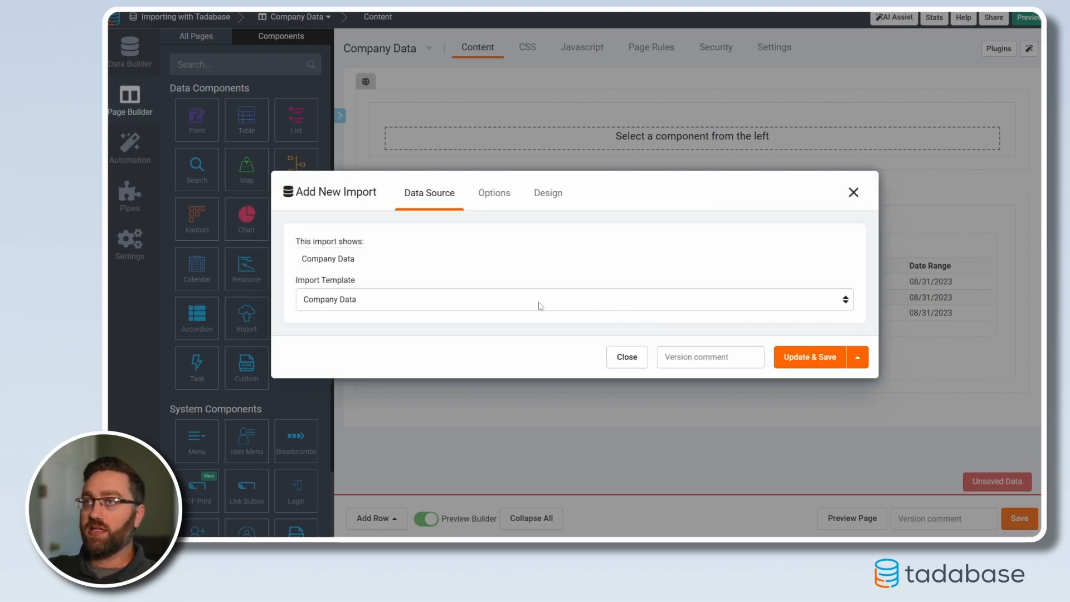
click(346, 300)
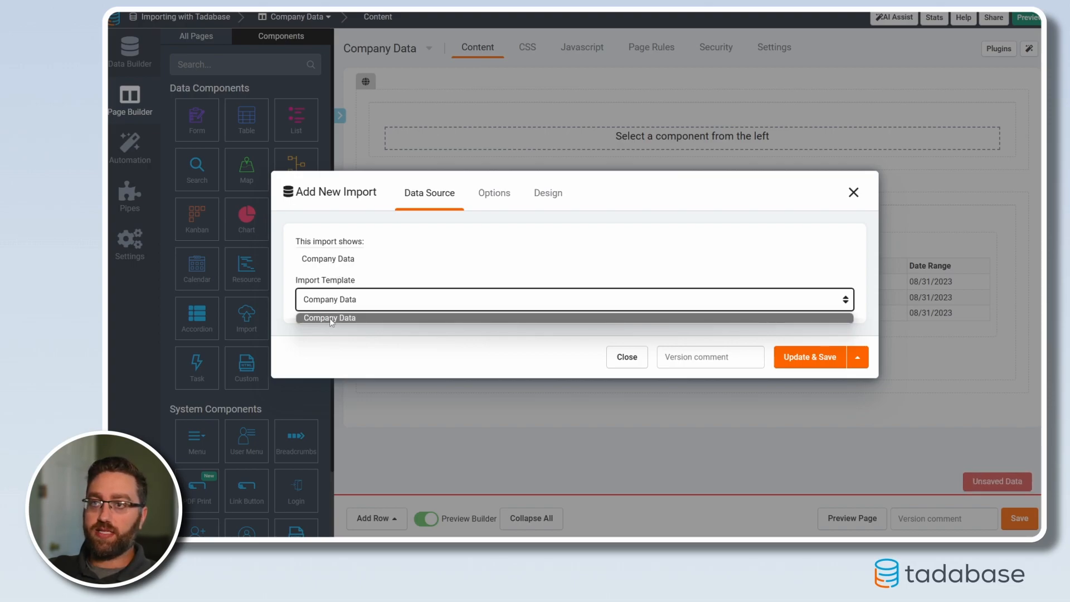
click(330, 318)
click(795, 357)
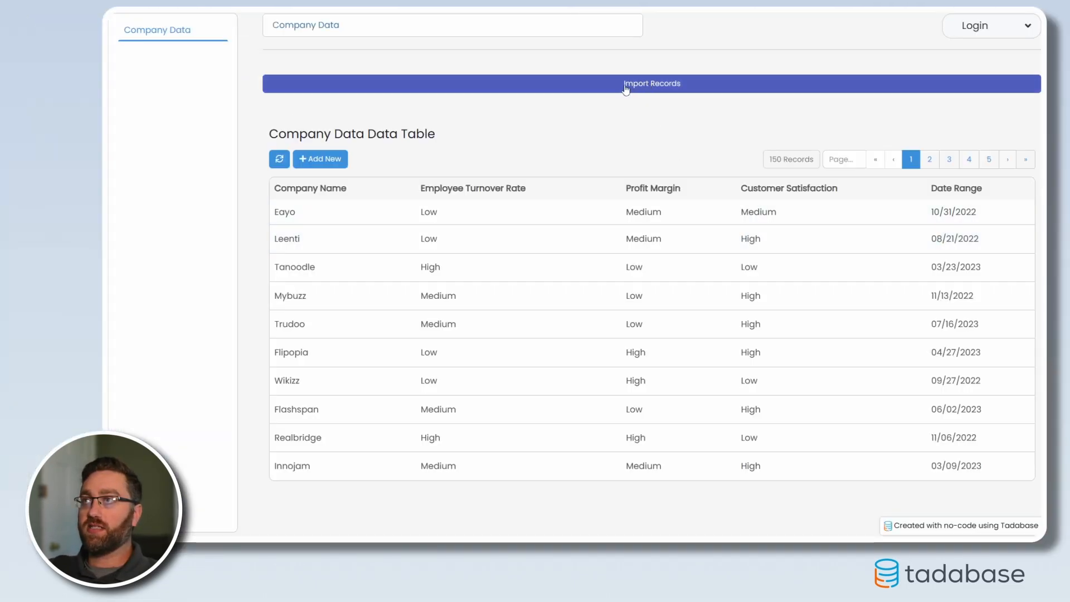
Open the import form on the live Company Data page and browse for the Company Data Import file
click(584, 89)
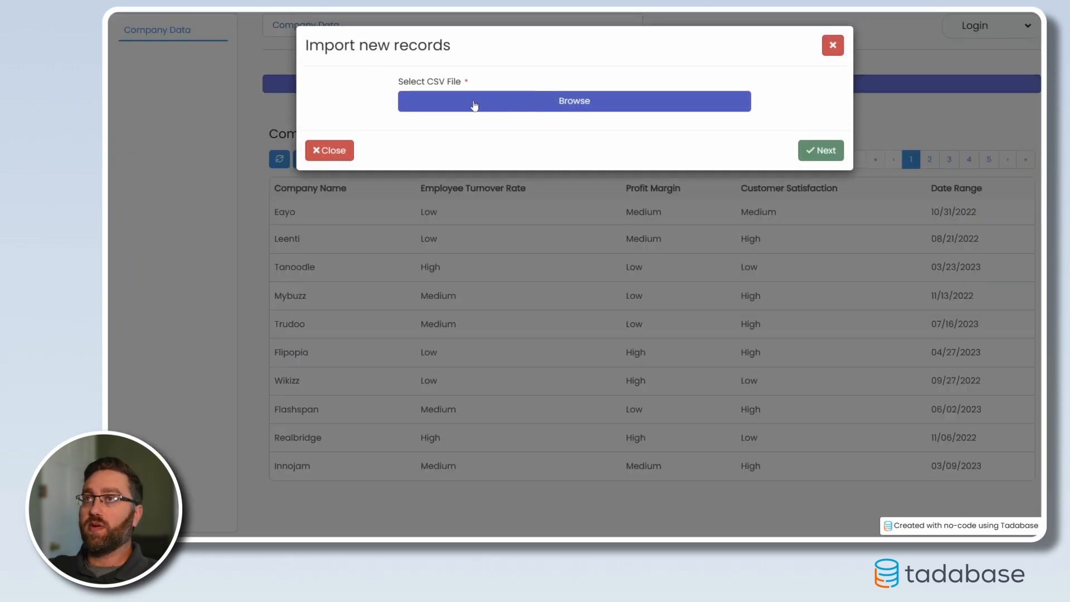
click(474, 105)
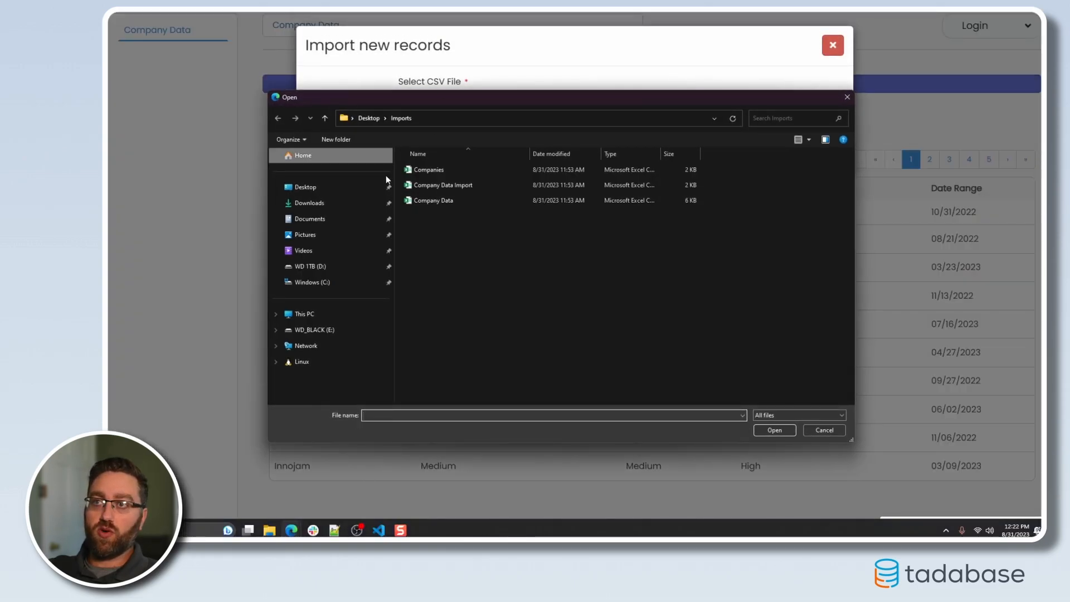
click(452, 189)
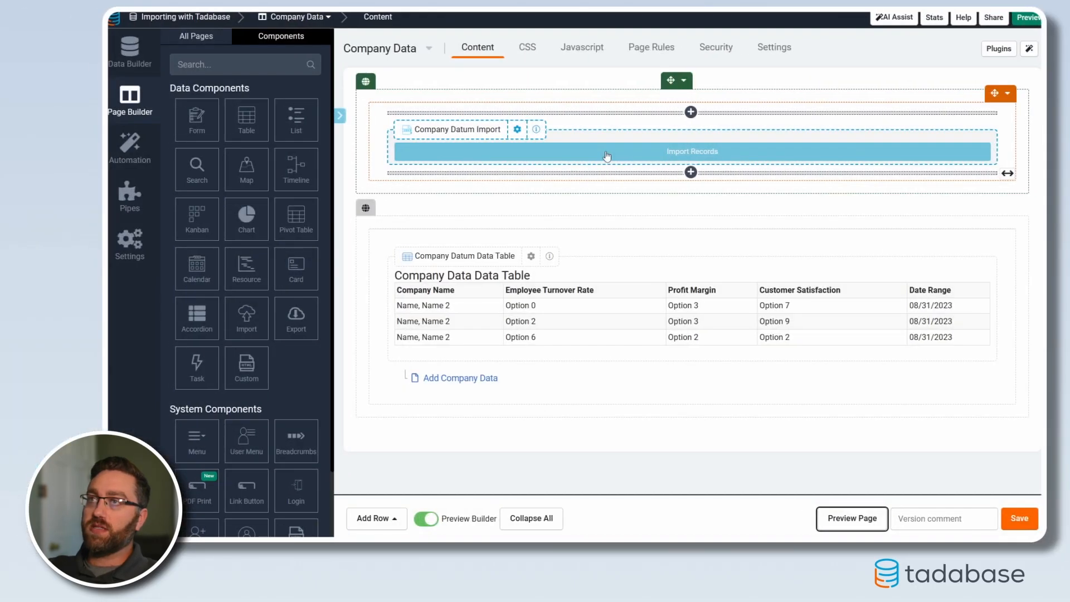
Review the Record Matching choices, including Pre Defined, in the options of the page's Import component
click(607, 155)
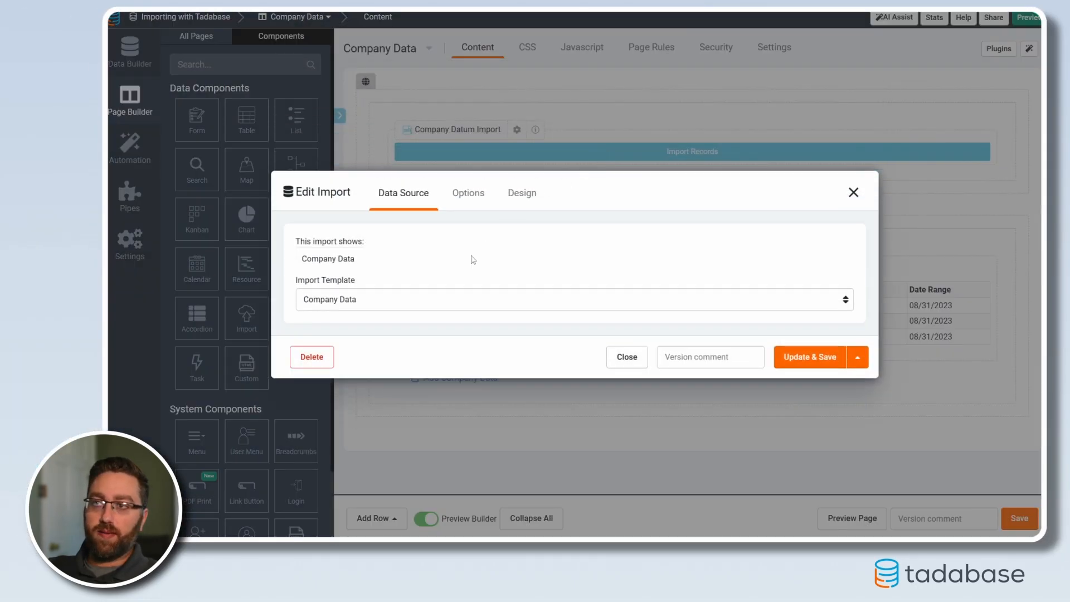
click(470, 196)
click(339, 392)
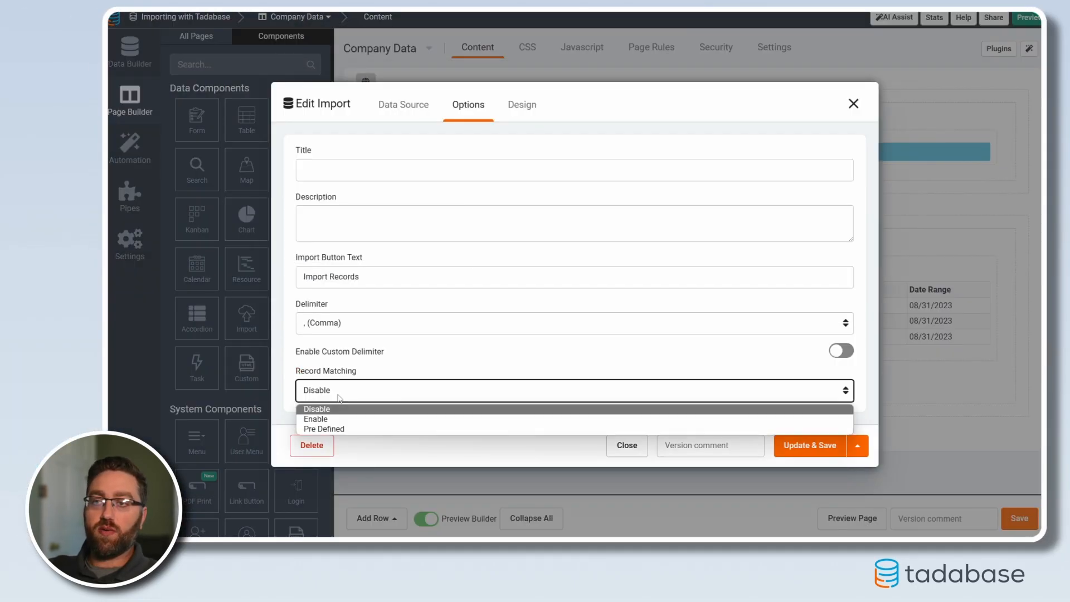
click(338, 427)
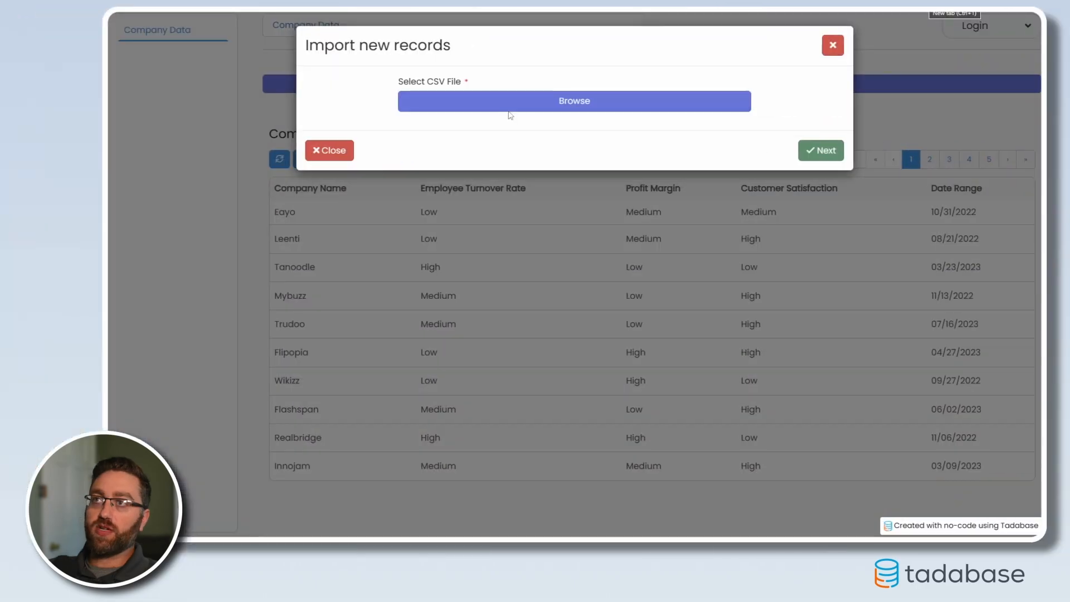
Import Company Data Import.csv through the live page's import form and refresh the Company Data table
click(508, 111)
click(441, 185)
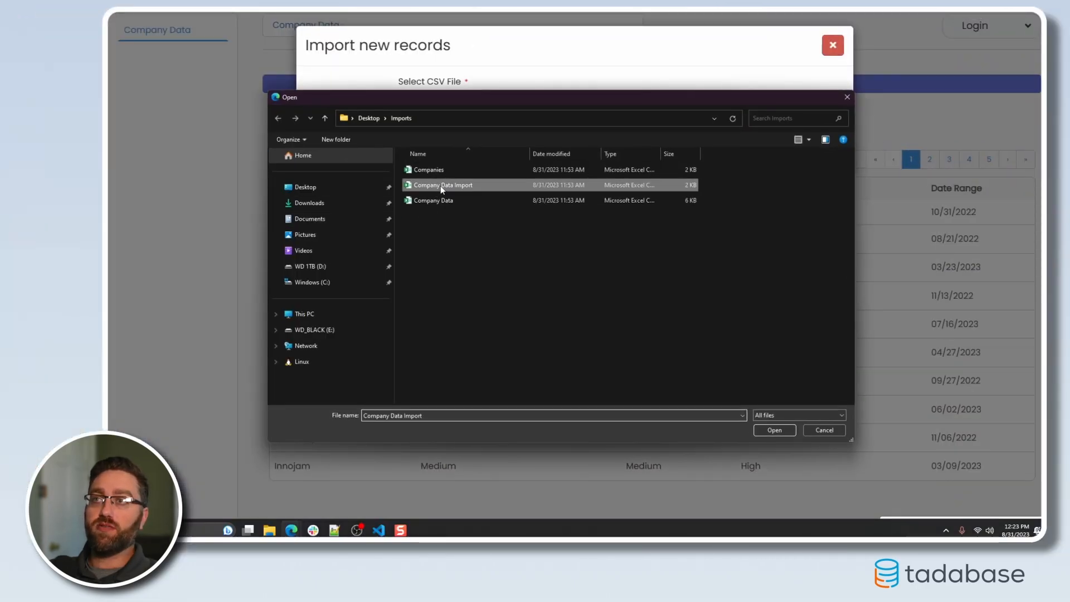
click(774, 430)
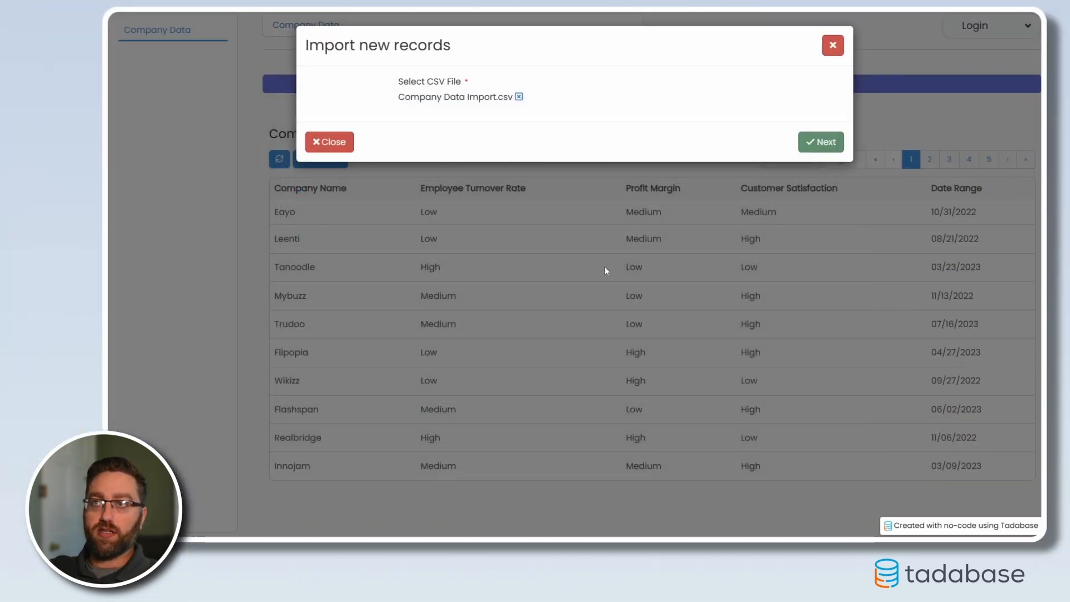
click(815, 148)
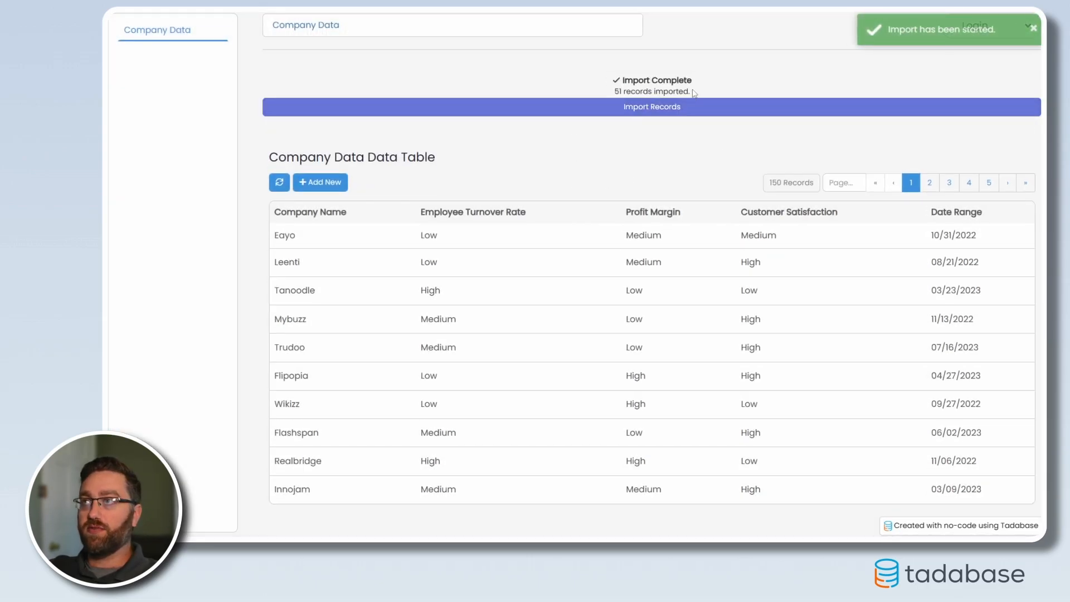
click(280, 182)
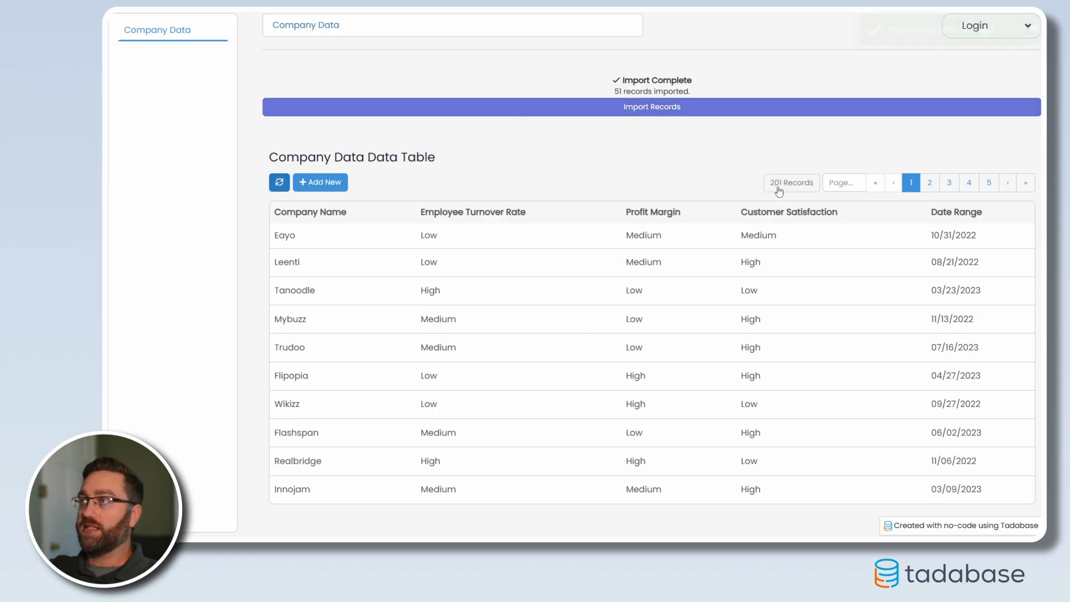